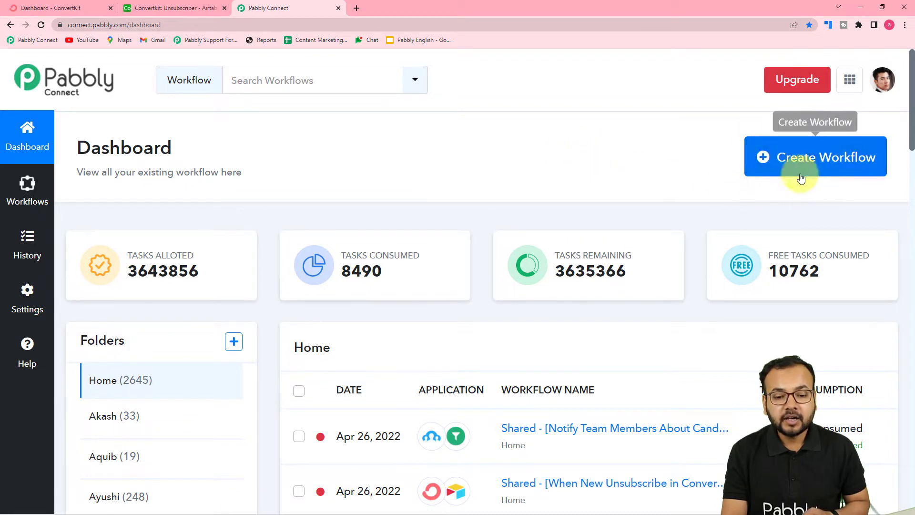
# Step: Create a new workflow named 'ConvertKit to Airtable Automation', correcting typos in the name
pyautogui.click(827, 167)
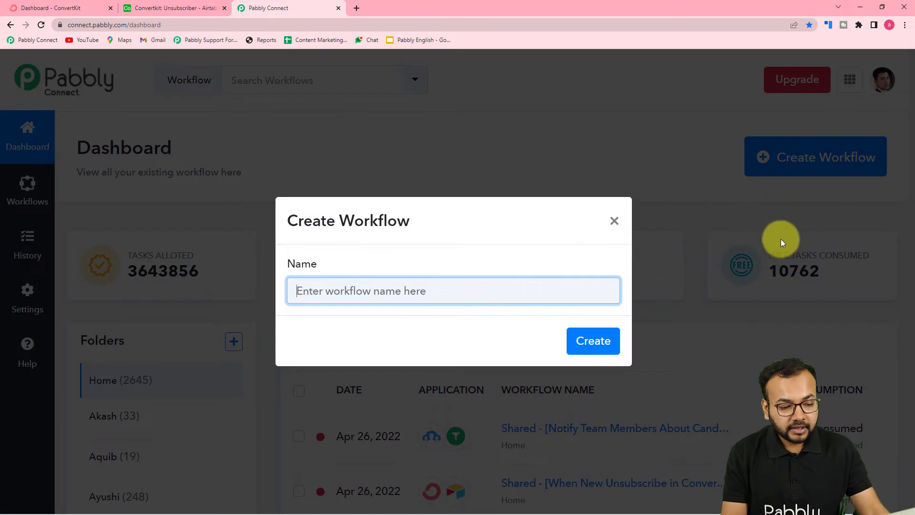
pyautogui.click(569, 295)
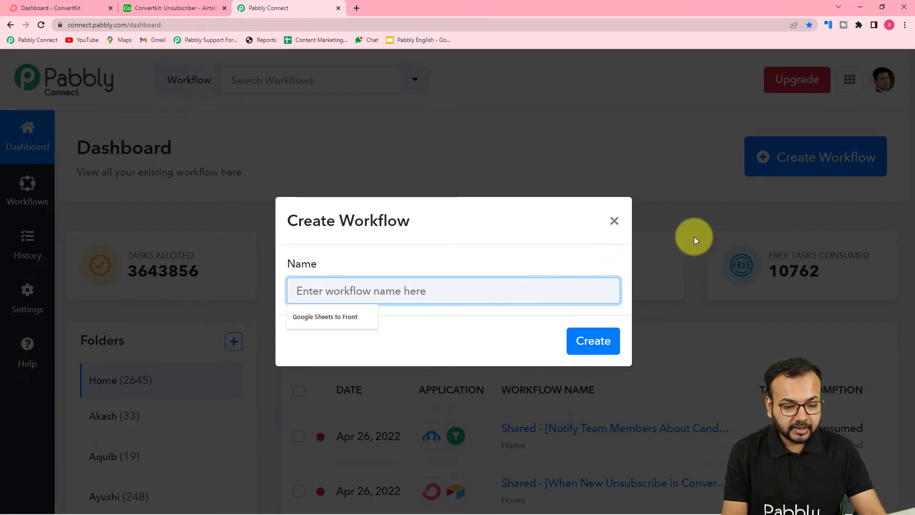
pyautogui.write('Conv')
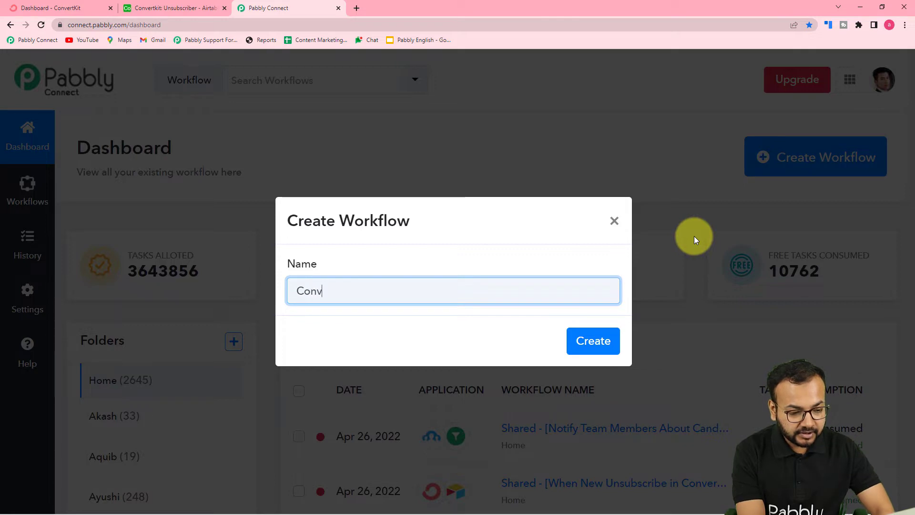
pyautogui.write('ert')
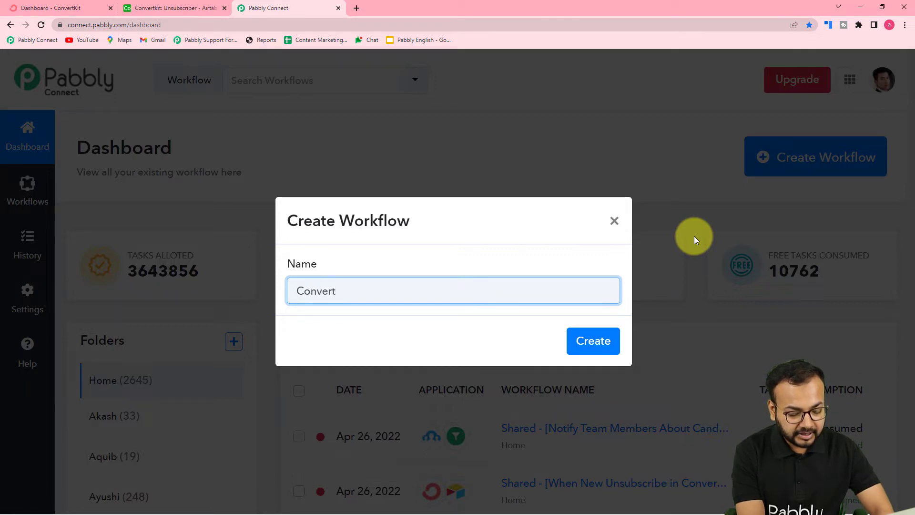
pyautogui.write('Kit to')
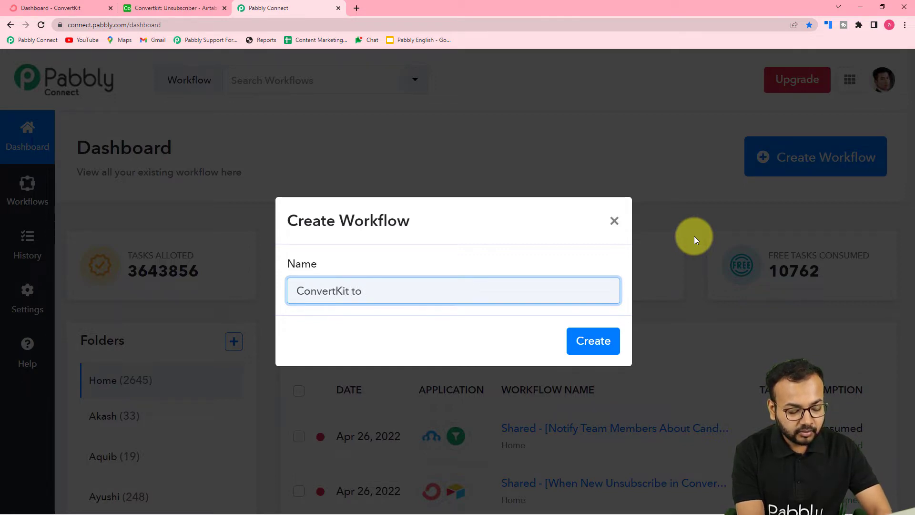
pyautogui.write(' Airtalbel')
pyautogui.press('BackSpace')
pyautogui.press('BackSpace')
pyautogui.write('ble A')
pyautogui.write('utp')
pyautogui.press('BackSpace')
pyautogui.write('omation')
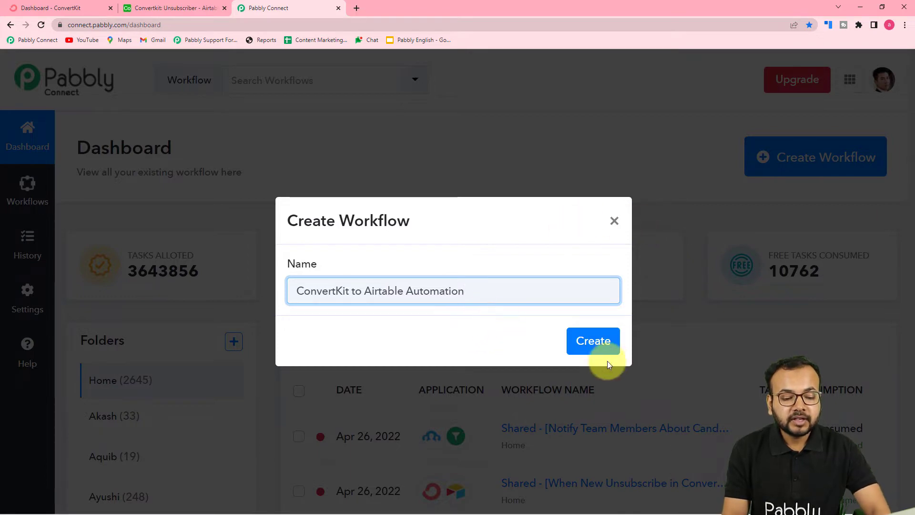
pyautogui.click(598, 342)
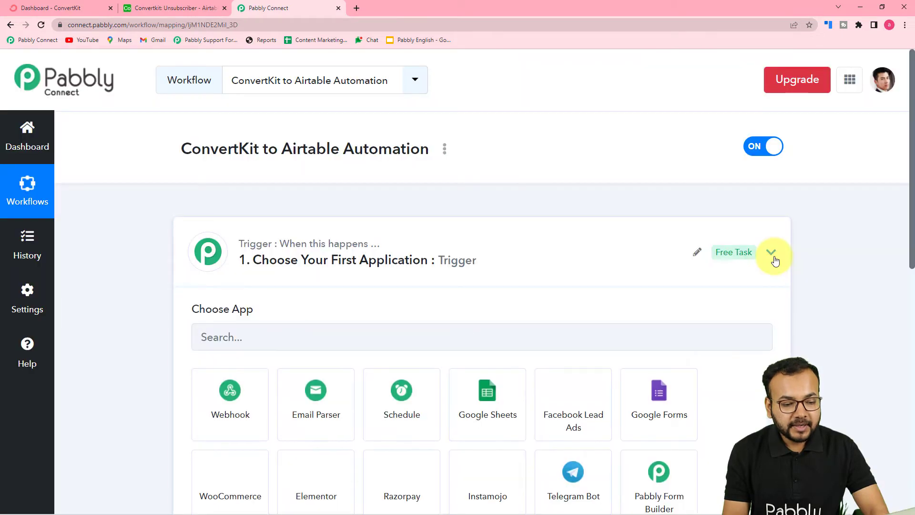
# Step: Search for ConvertKit and set it as the trigger app
pyautogui.click(773, 256)
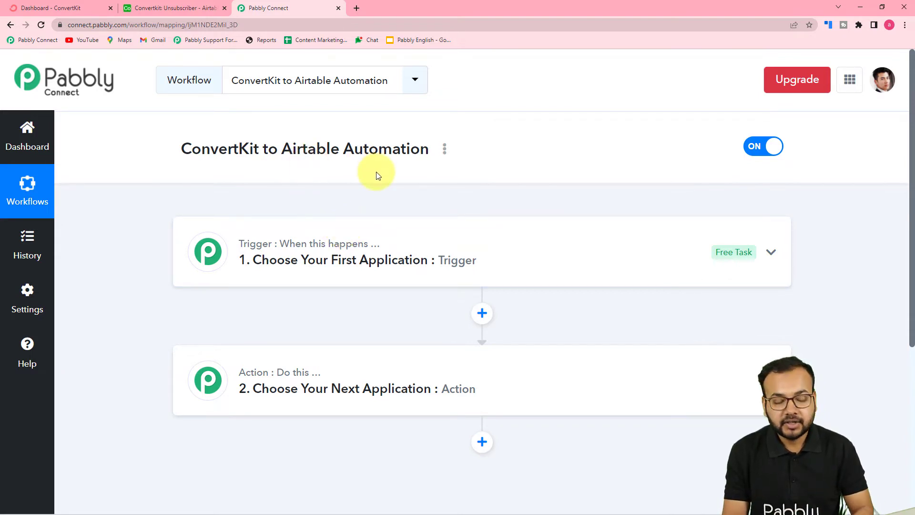
pyautogui.click(266, 263)
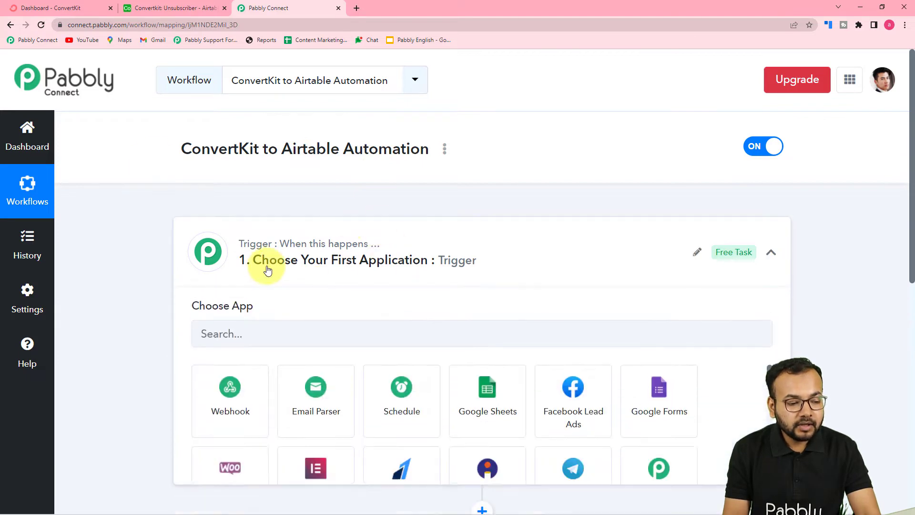
pyautogui.click(329, 246)
pyautogui.write('c')
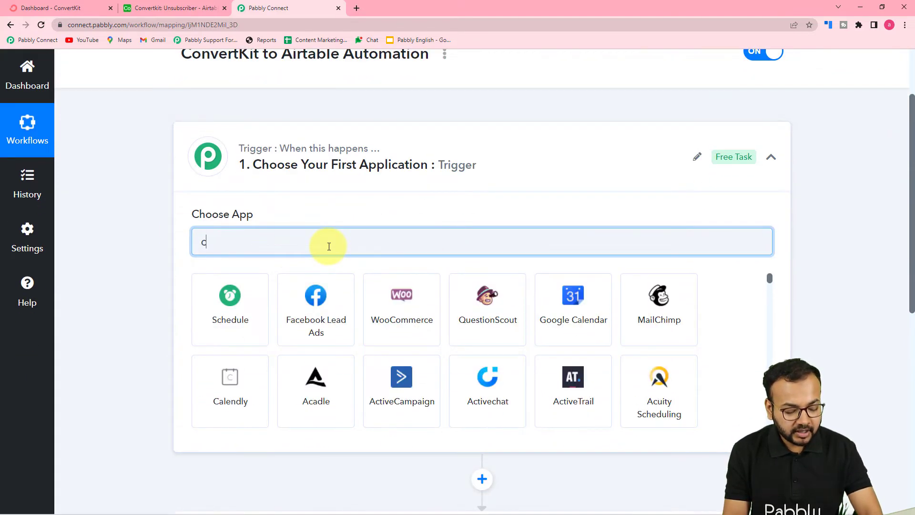
pyautogui.write('onvertkiy')
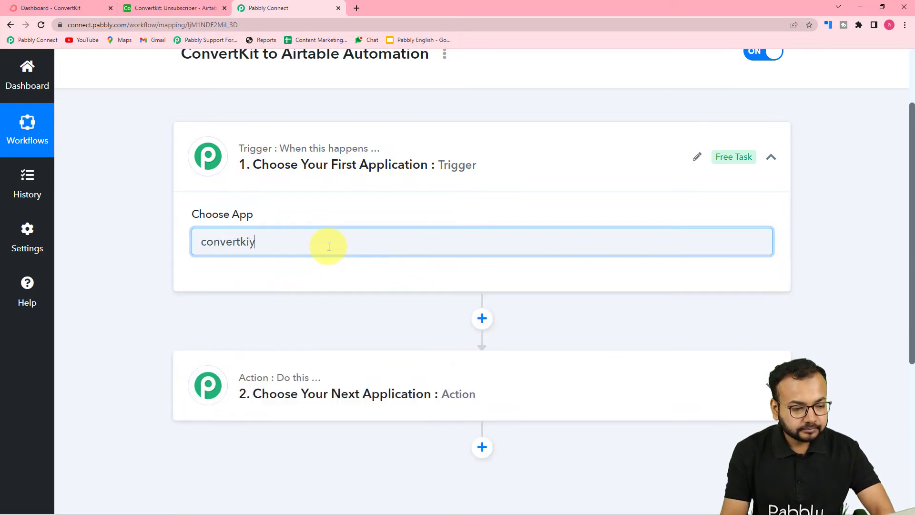
pyautogui.press('BackSpace')
pyautogui.click(231, 297)
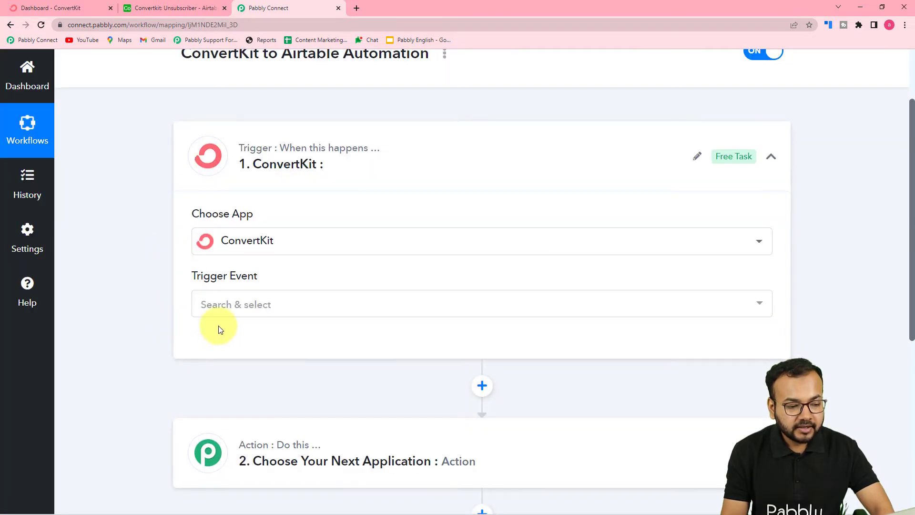
# Step: Set the trigger event to New Unsubscribe and start connecting a ConvertKit account
pyautogui.scroll(-2, 226, 267)
pyautogui.click(233, 210)
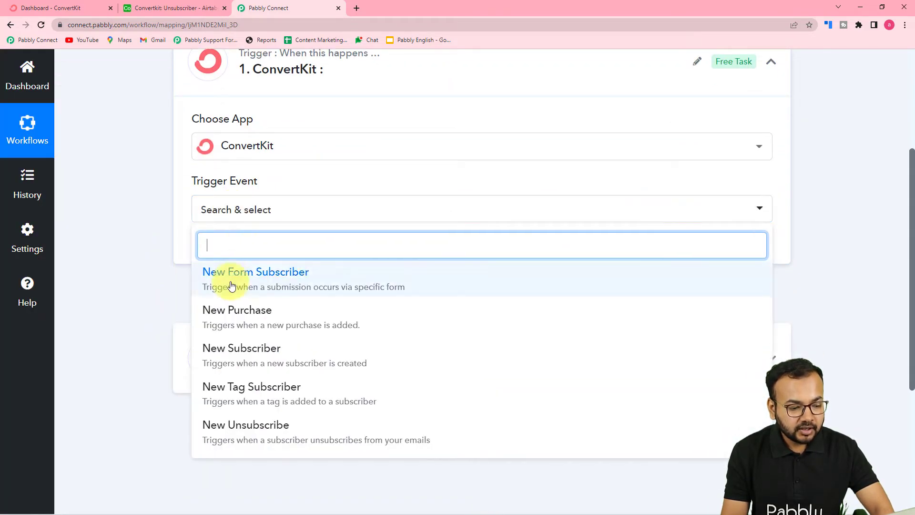
pyautogui.scroll(-1, 258, 329)
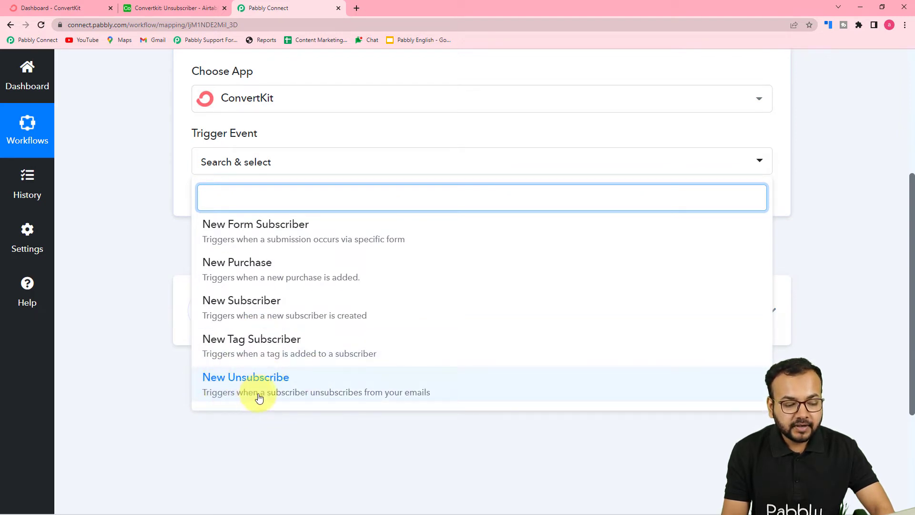
pyautogui.click(399, 384)
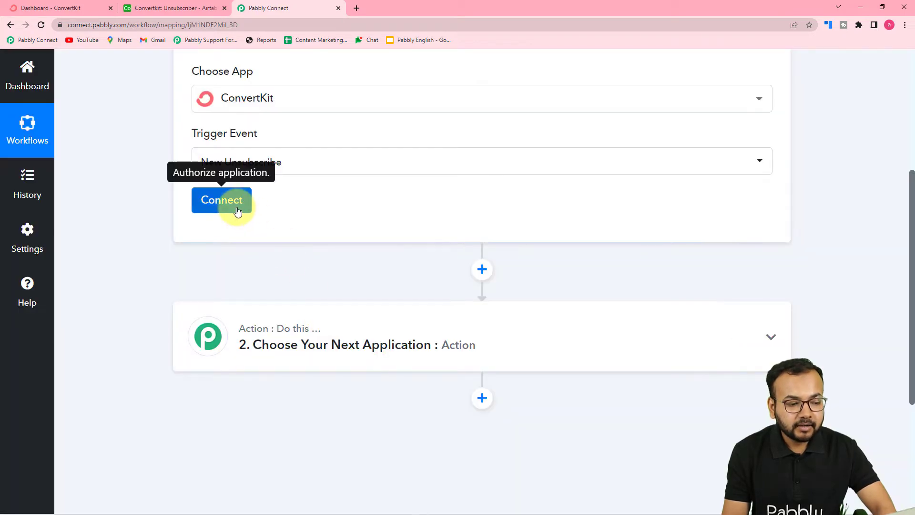
pyautogui.click(222, 200)
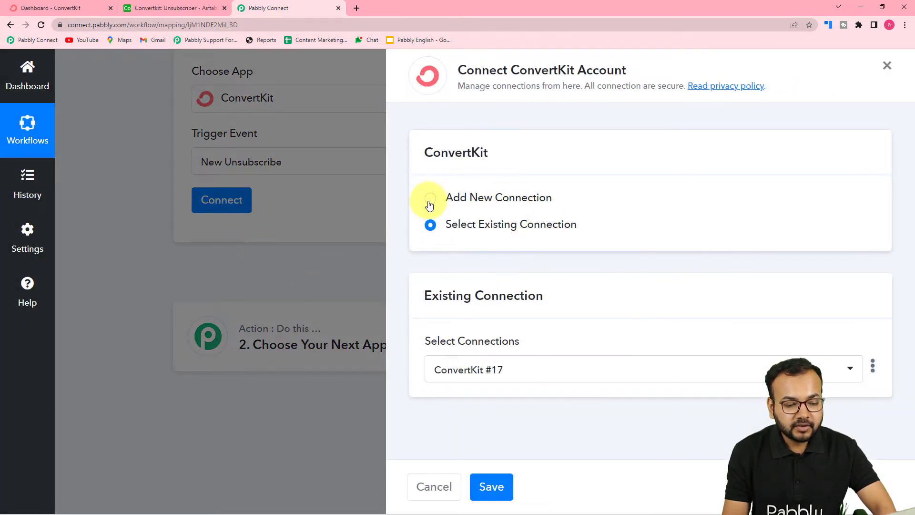
# Step: Add a new ConvertKit connection (ConvertKit #18), then switch to the ConvertKit dashboard for credentials
pyautogui.click(430, 199)
pyautogui.scroll(-3, 496, 309)
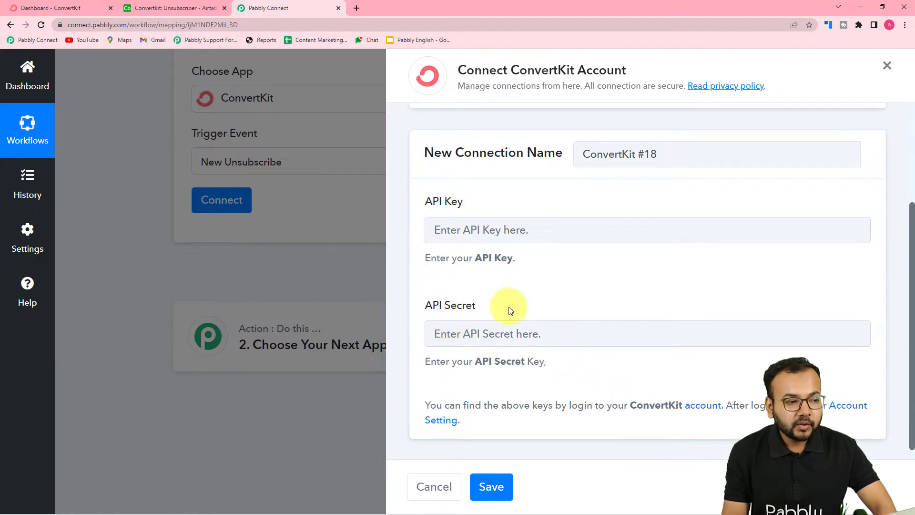
pyautogui.click(78, 13)
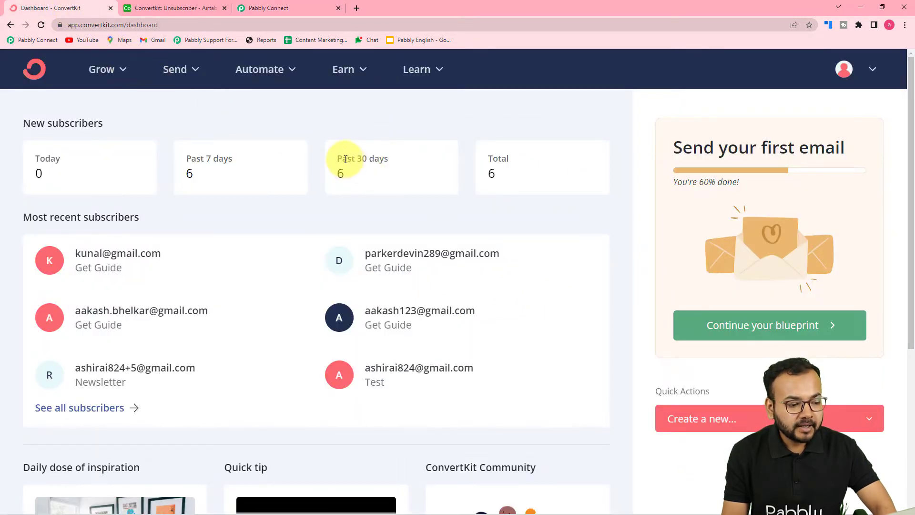
# Step: Copy the API key from ConvertKit's Advanced settings and return to the Pabbly Connect form
pyautogui.click(874, 76)
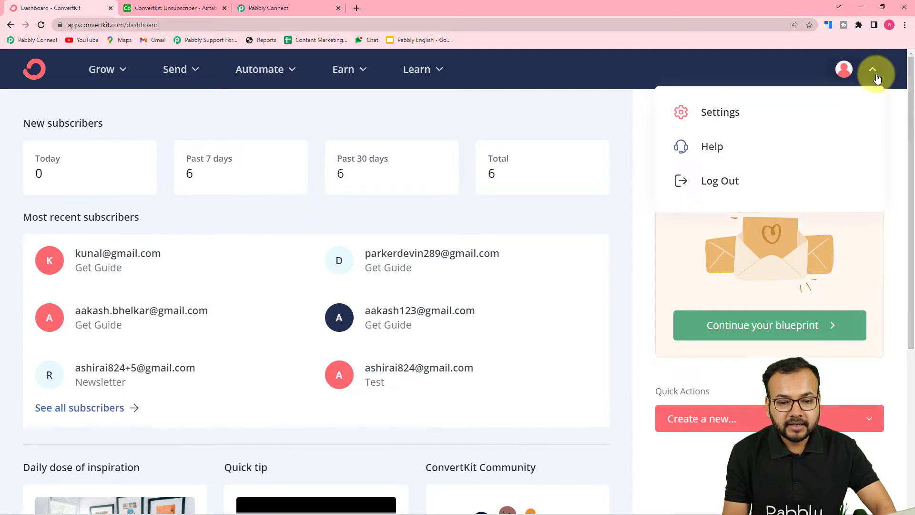
pyautogui.click(718, 119)
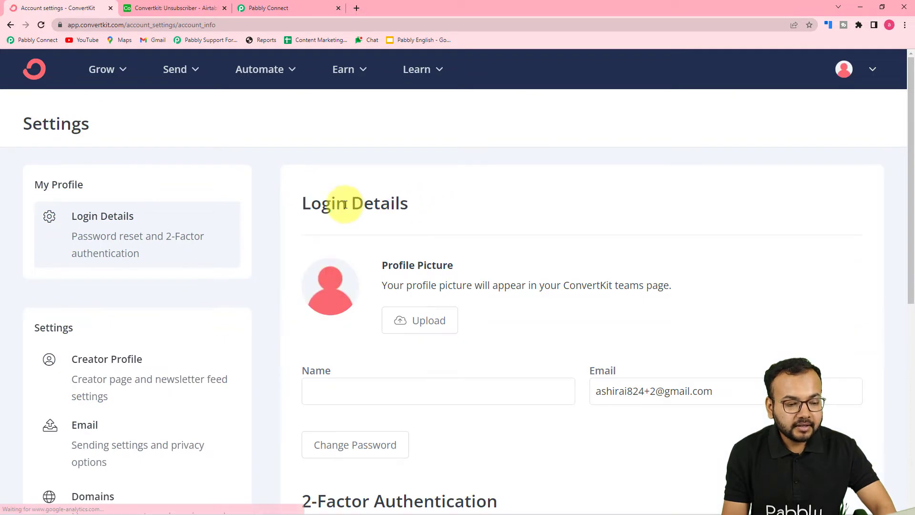
pyautogui.scroll(-3, 318, 212)
pyautogui.scroll(-5, 318, 213)
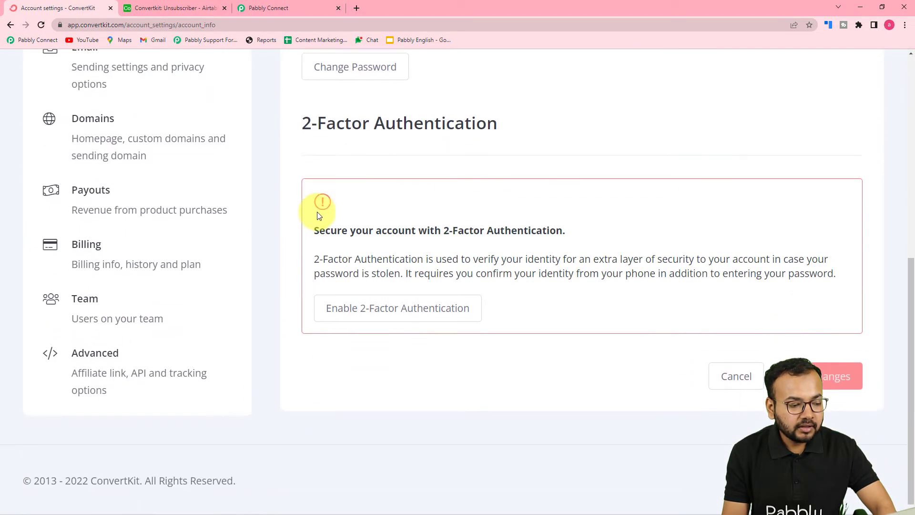
pyautogui.click(59, 380)
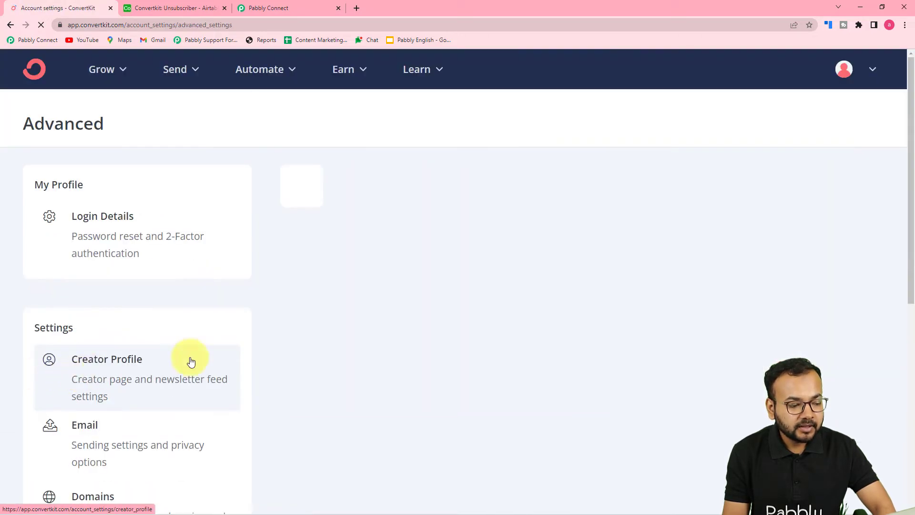
pyautogui.scroll(-5, 402, 296)
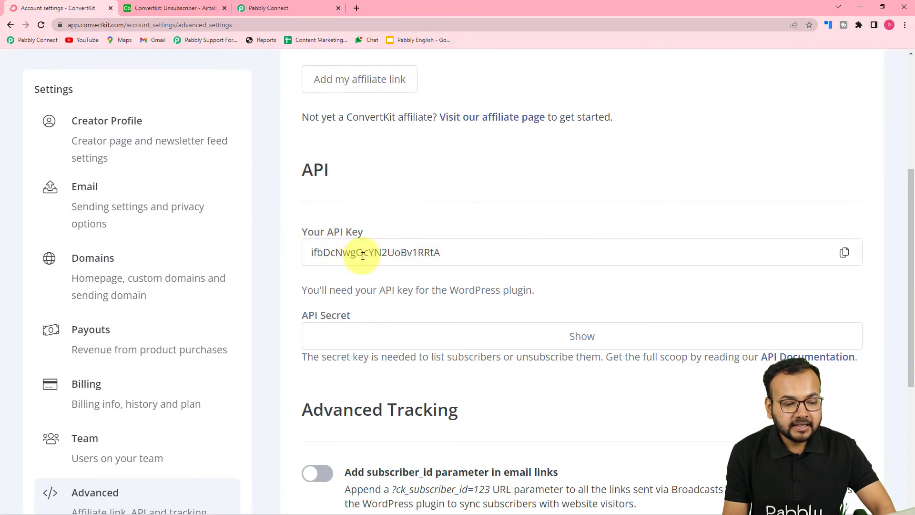
pyautogui.click(844, 252)
pyautogui.hotkey('ctrl', 'c')
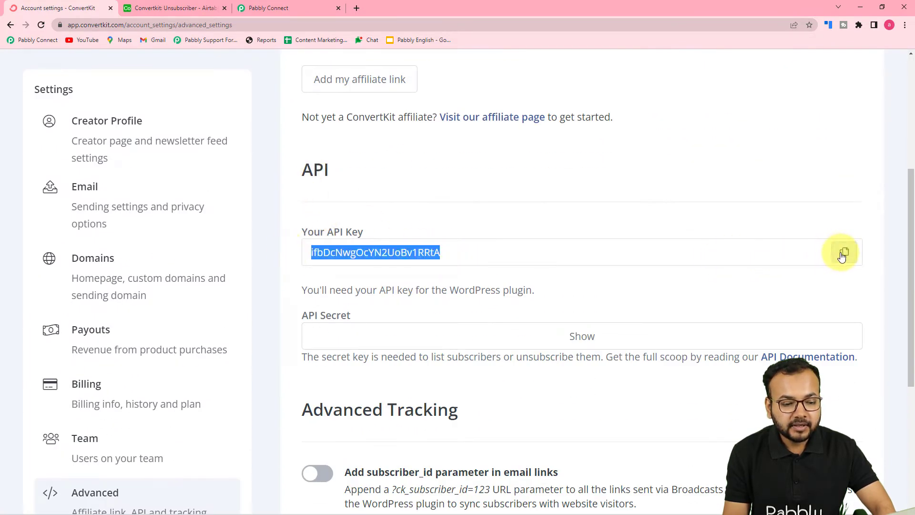
pyautogui.click(312, 7)
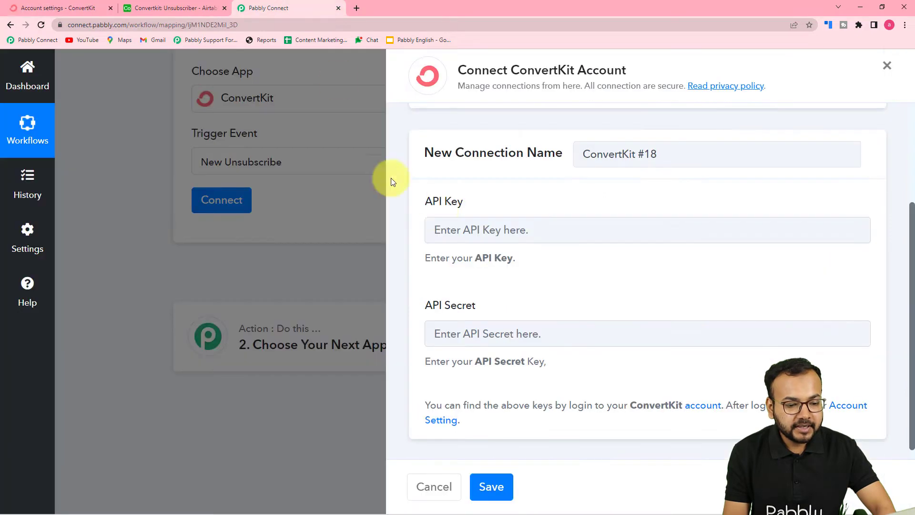
# Step: Paste the ConvertKit API key and the revealed API secret into the connection form, then save
pyautogui.rightClick(454, 232)
pyautogui.click(473, 325)
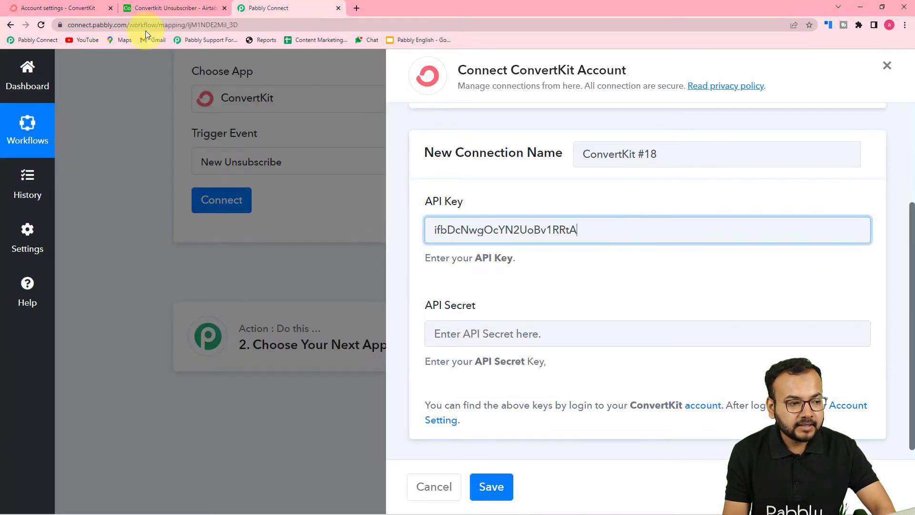
pyautogui.click(74, 7)
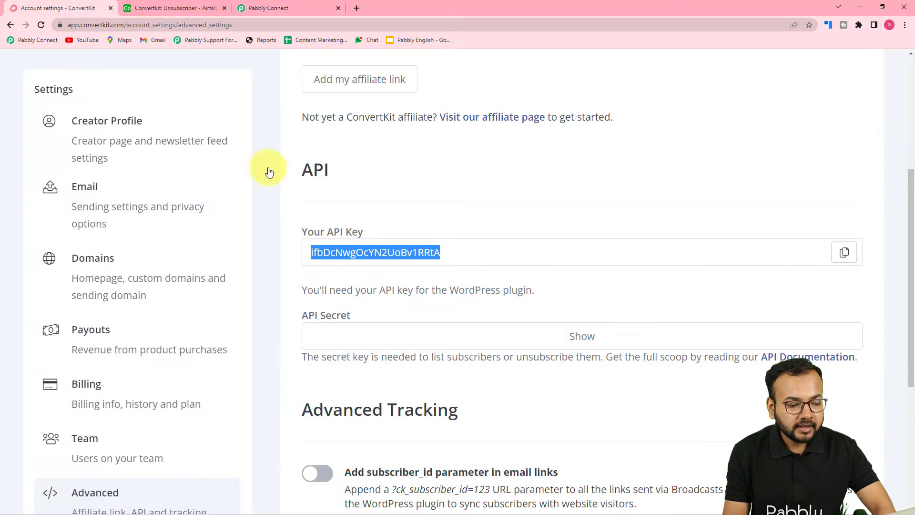
pyautogui.click(571, 340)
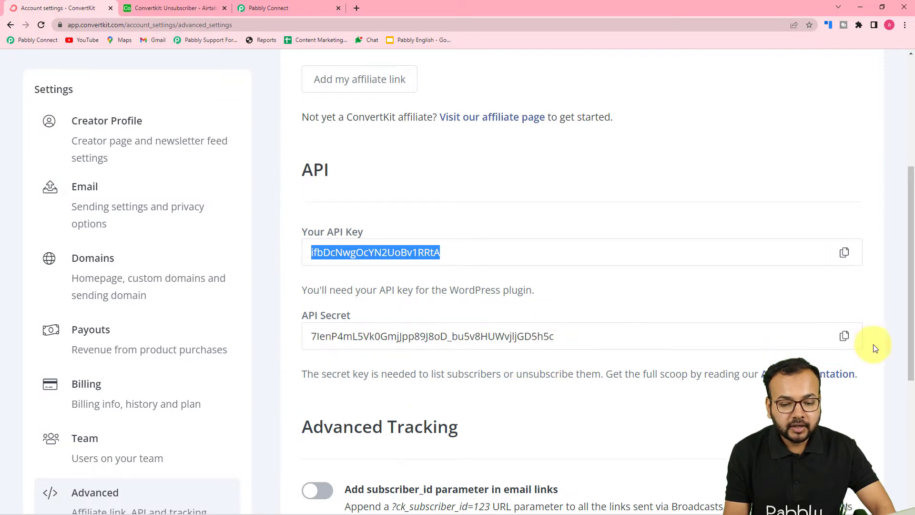
pyautogui.click(846, 337)
pyautogui.click(267, 8)
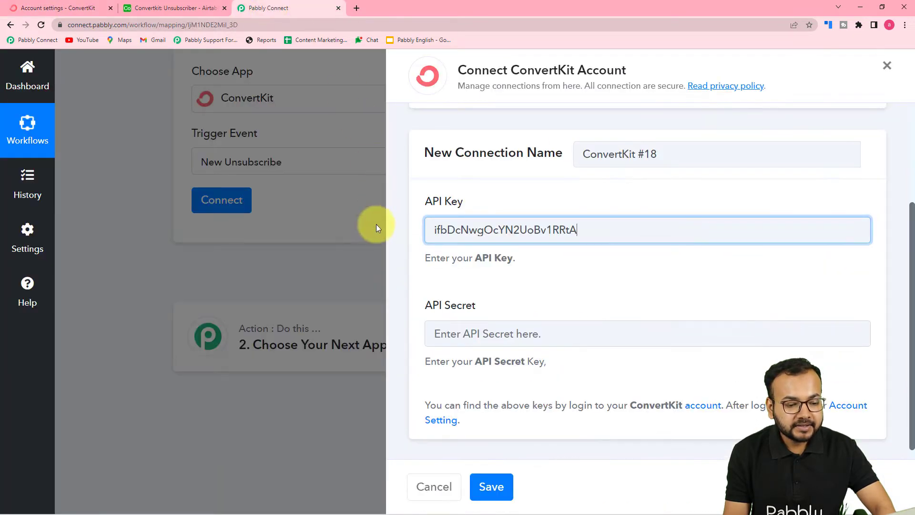
pyautogui.rightClick(455, 333)
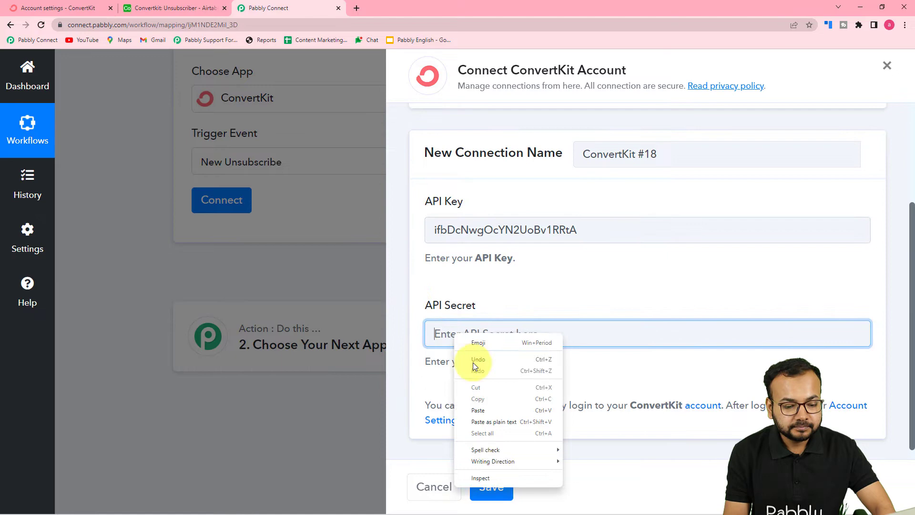
pyautogui.click(493, 411)
pyautogui.click(492, 487)
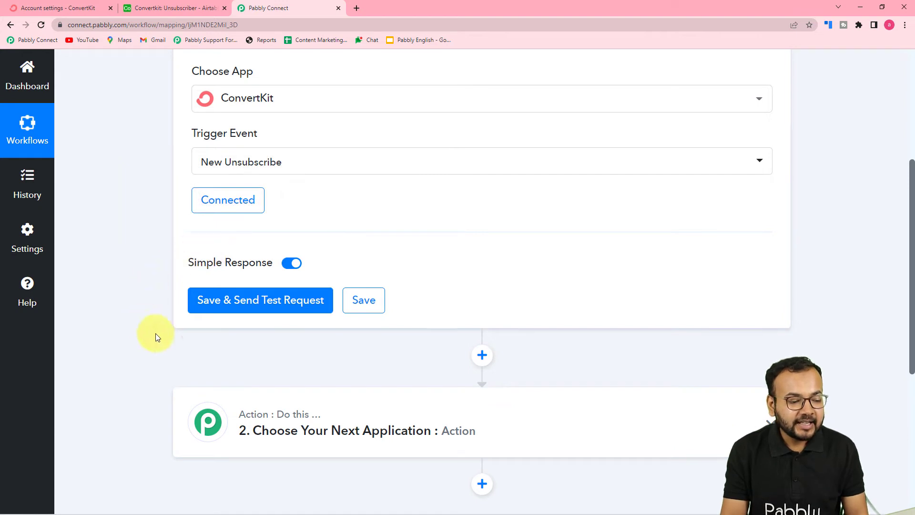
# Step: Save the trigger and send a test request, then return to the ConvertKit settings
pyautogui.click(236, 310)
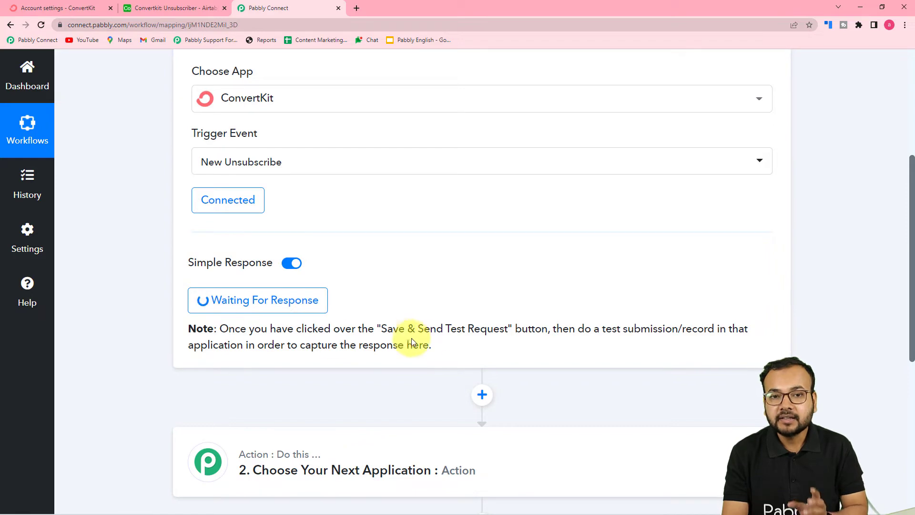
pyautogui.click(62, 8)
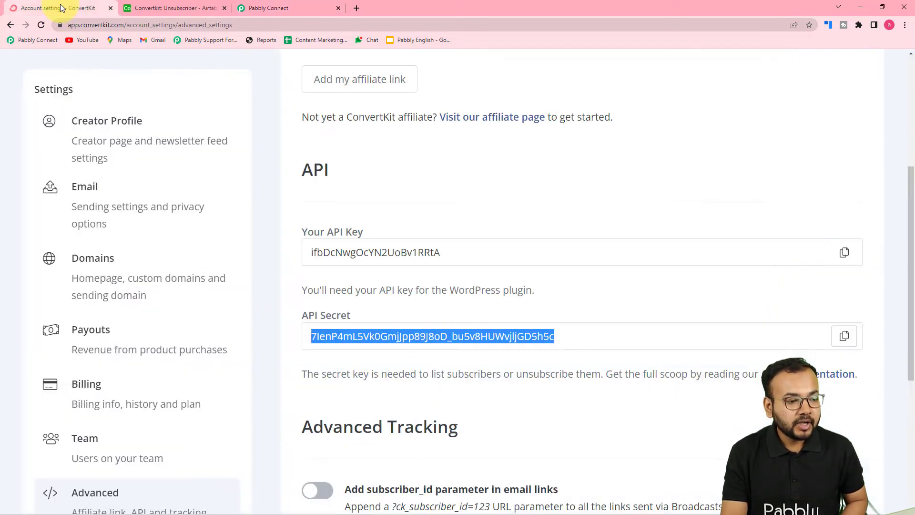
# Step: Open a recent subscriber from the ConvertKit dashboard and confirm unsubscribing them
pyautogui.scroll(5, 549, 167)
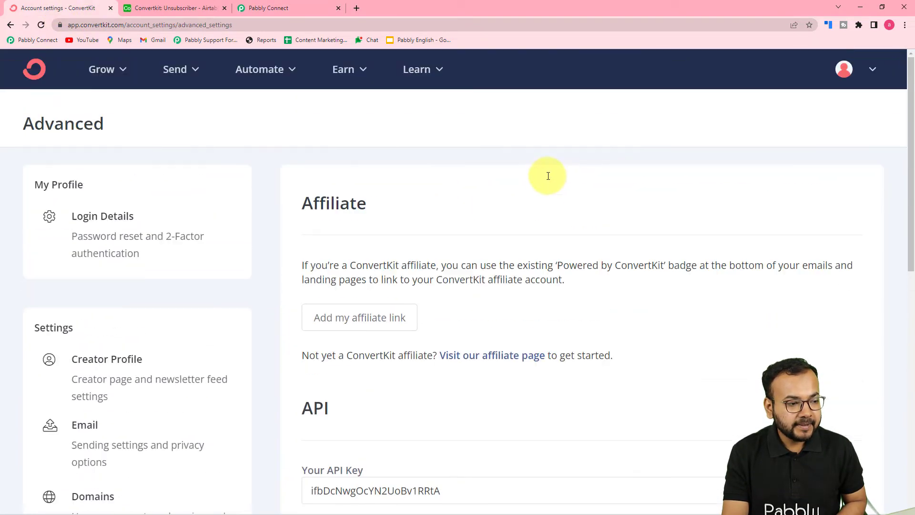
pyautogui.click(31, 71)
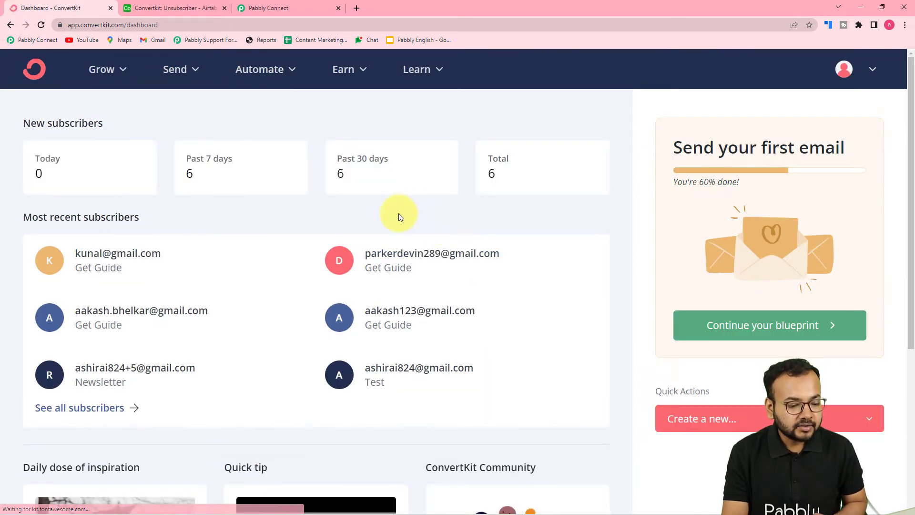
pyautogui.click(384, 371)
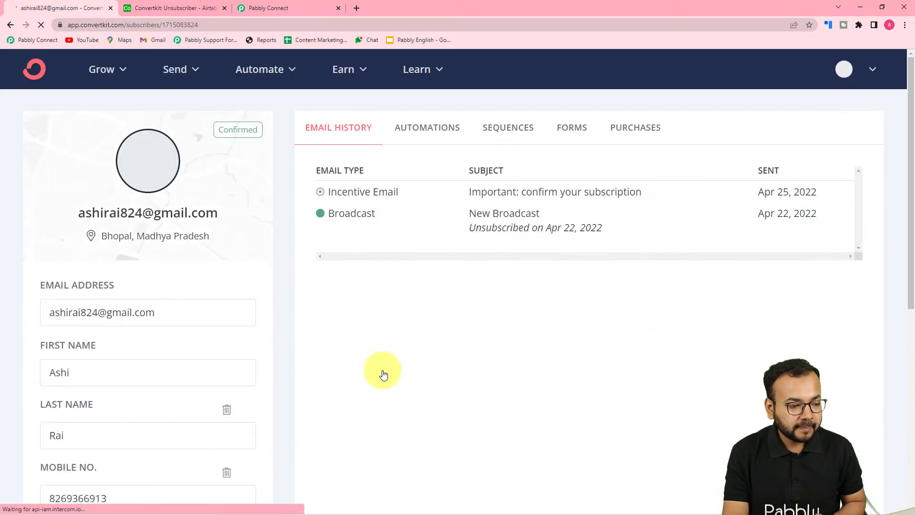
pyautogui.scroll(-2, 257, 348)
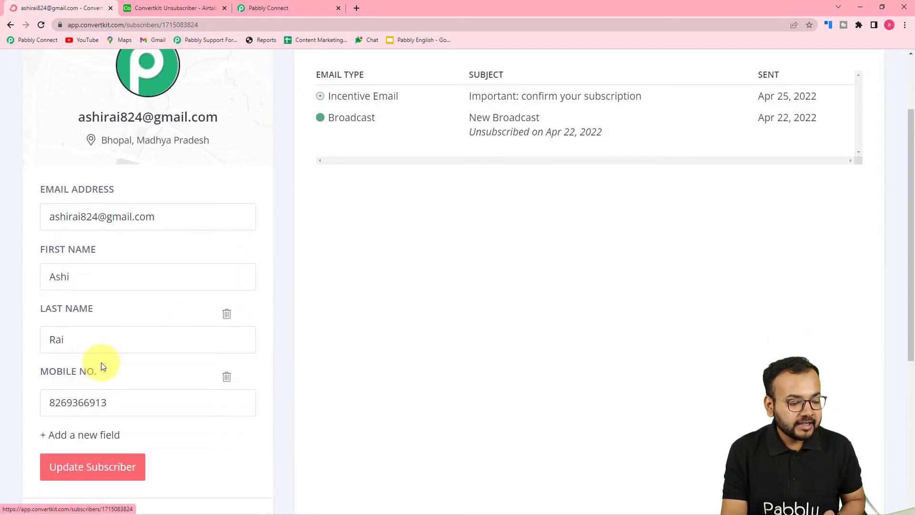
pyautogui.scroll(-5, 102, 366)
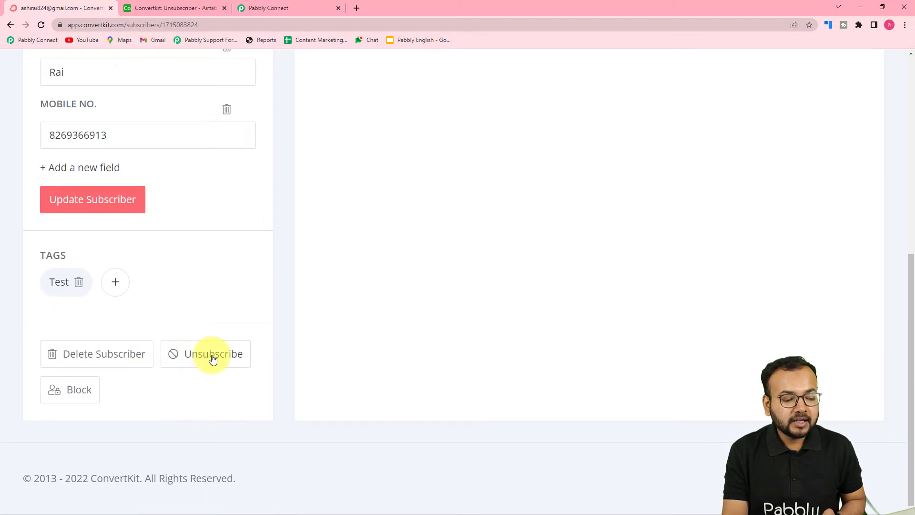
pyautogui.click(213, 361)
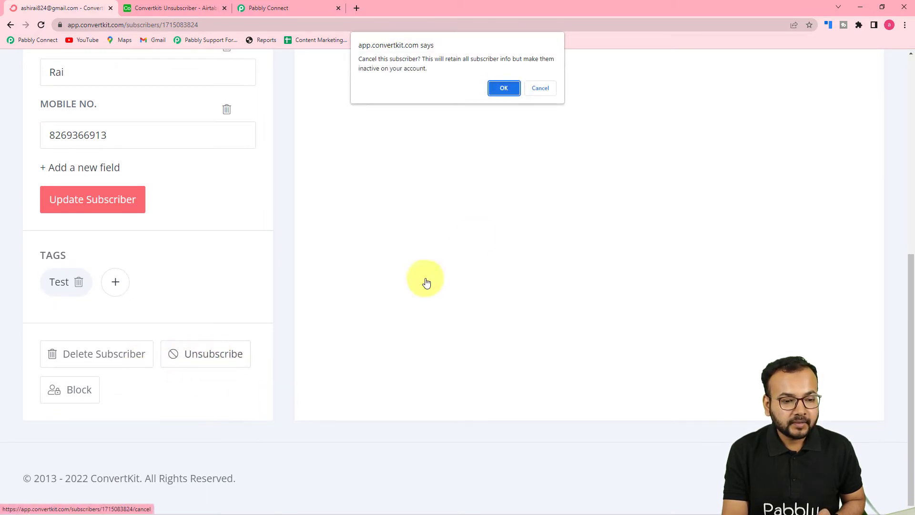
pyautogui.click(504, 88)
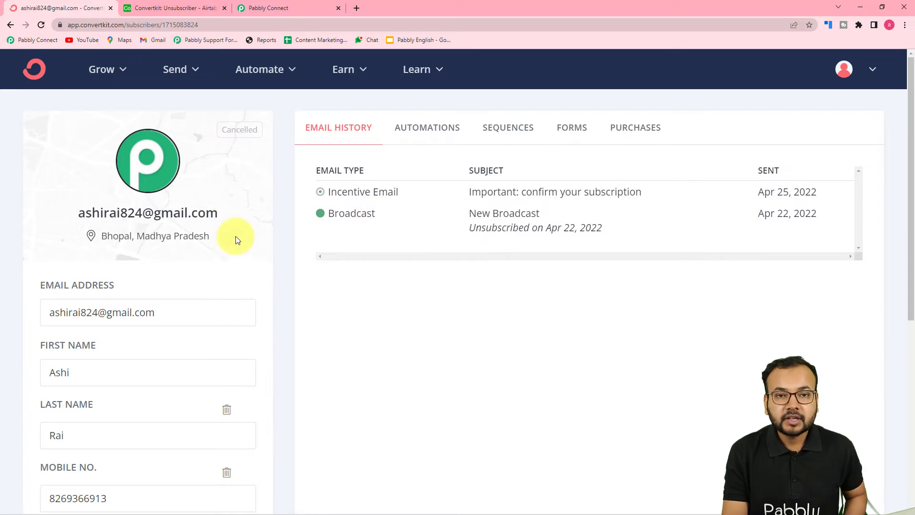
# Step: Review the trigger's received response showing the subscriber's ID, name, email and cancelled state
pyautogui.click(270, 9)
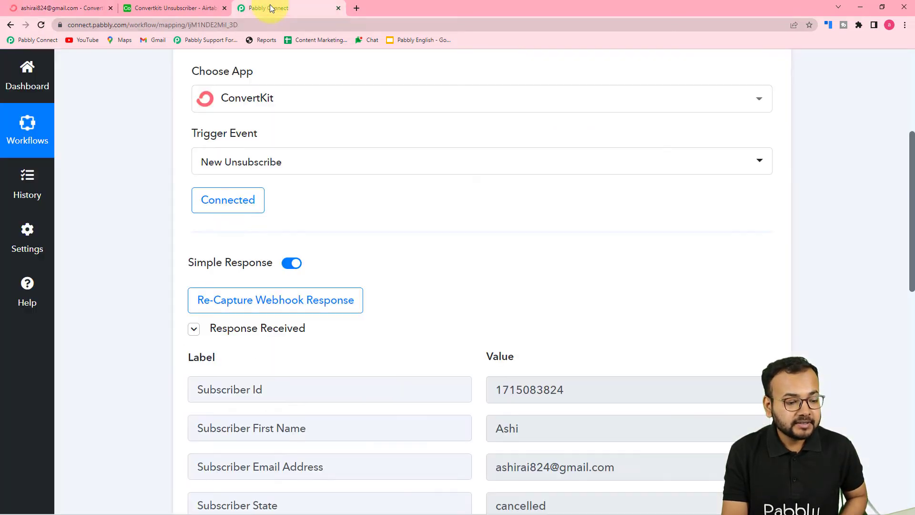
pyautogui.scroll(-5, 143, 272)
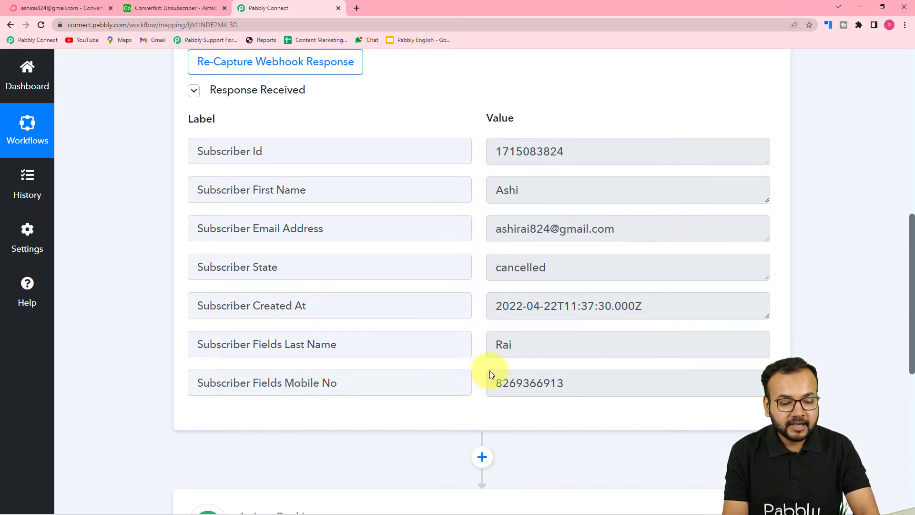
pyautogui.scroll(-1, 533, 375)
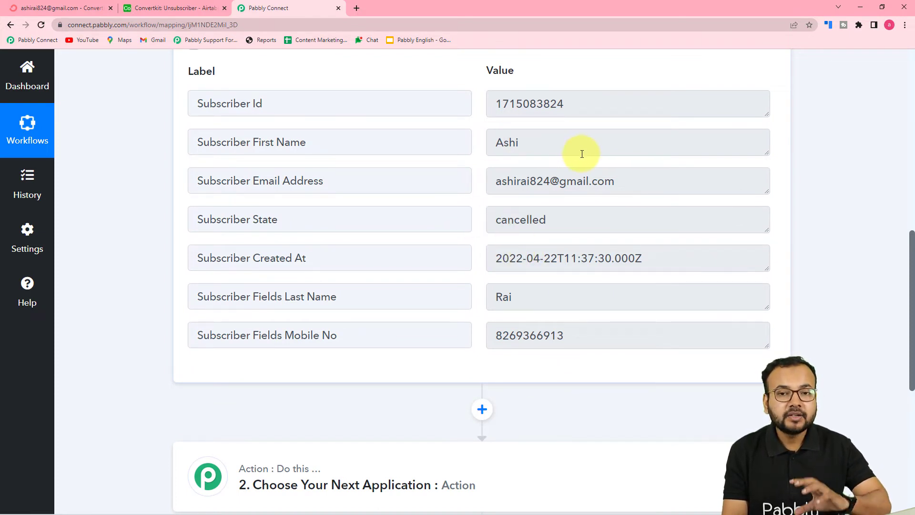
pyautogui.scroll(-3, 425, 310)
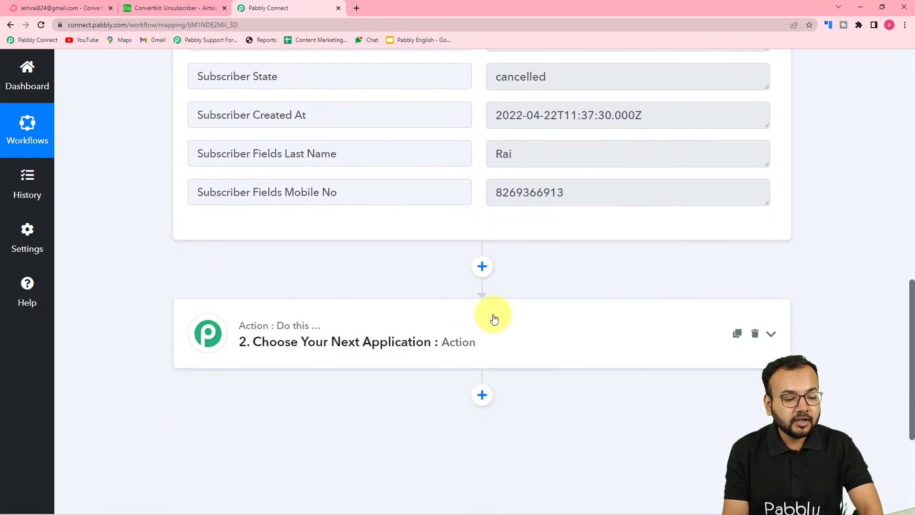
# Step: Set step 2 to Airtable with the Create Record action and start connecting an account
pyautogui.scroll(-3, 374, 361)
pyautogui.click(373, 213)
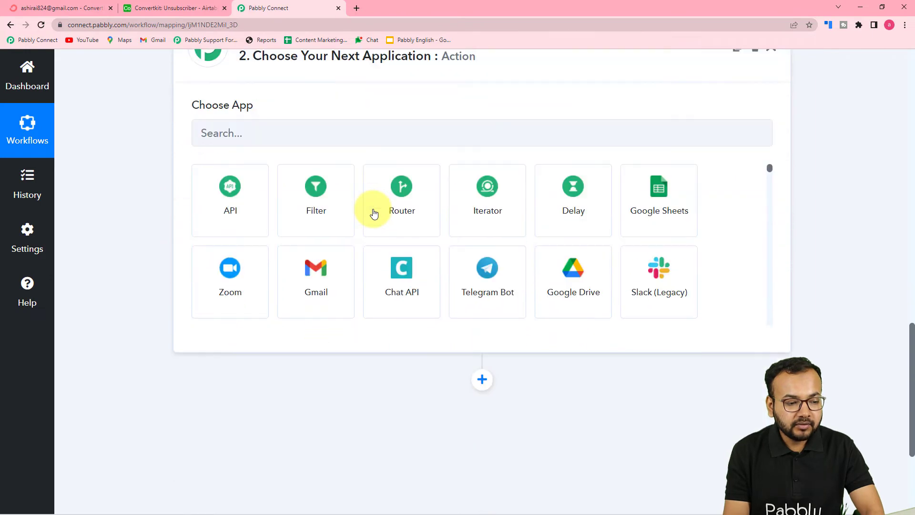
pyautogui.click(267, 137)
pyautogui.write('airt')
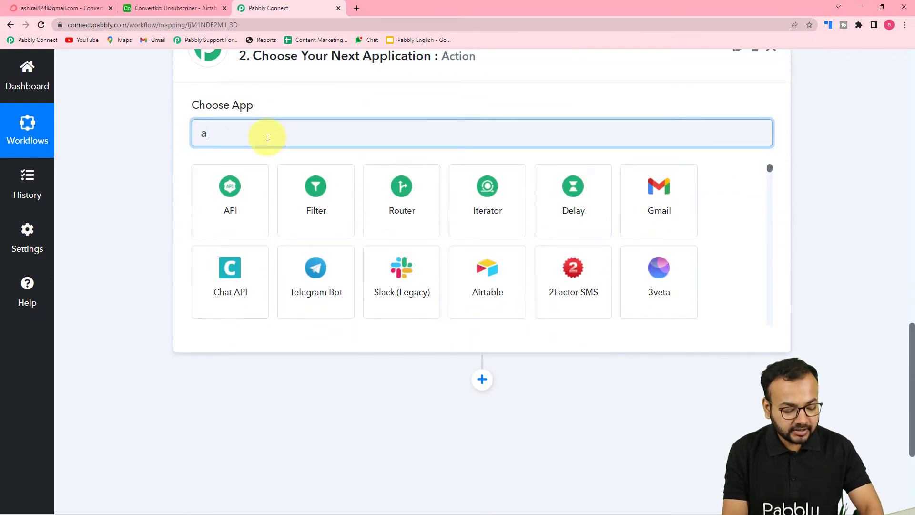
pyautogui.click(227, 187)
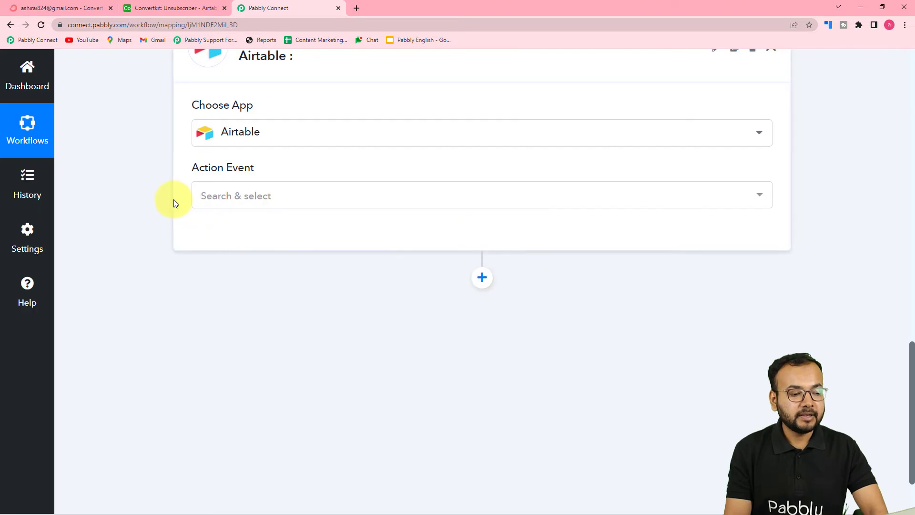
pyautogui.click(267, 205)
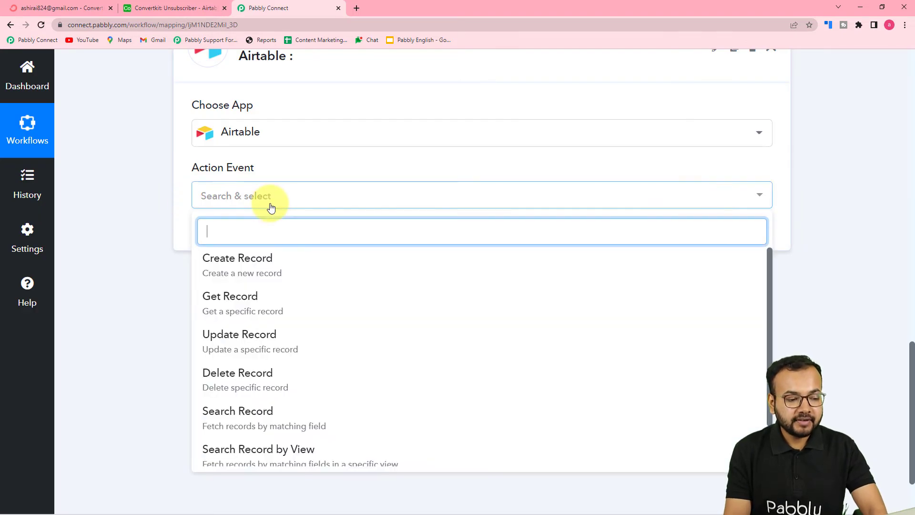
pyautogui.click(258, 277)
pyautogui.click(233, 235)
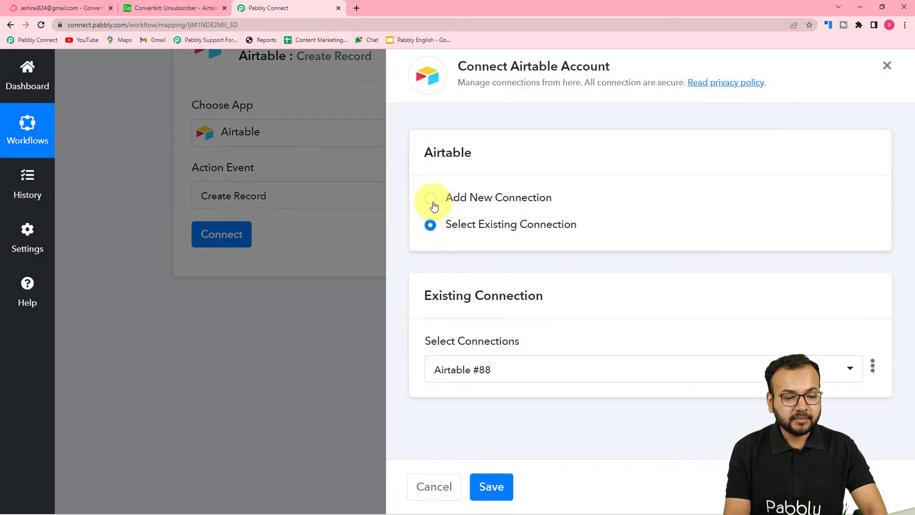
# Step: Add a new Airtable connection (Airtable #89), then switch to the Airtable Unsubscriber table
pyautogui.click(431, 199)
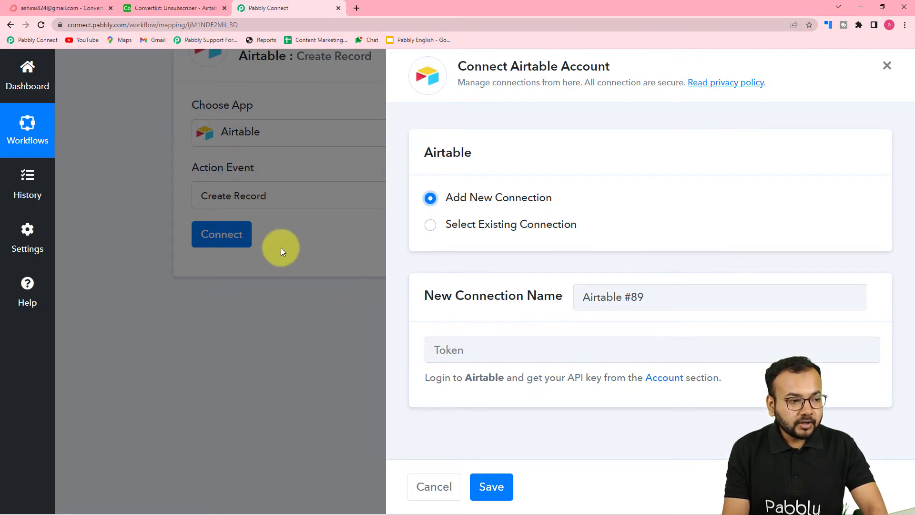
pyautogui.click(168, 7)
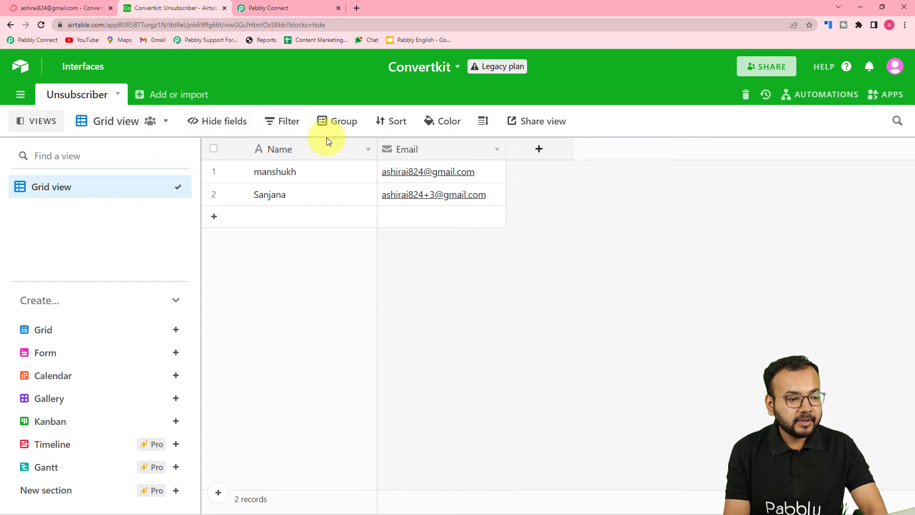
# Step: Copy the personal API key from the Airtable account page
pyautogui.click(897, 69)
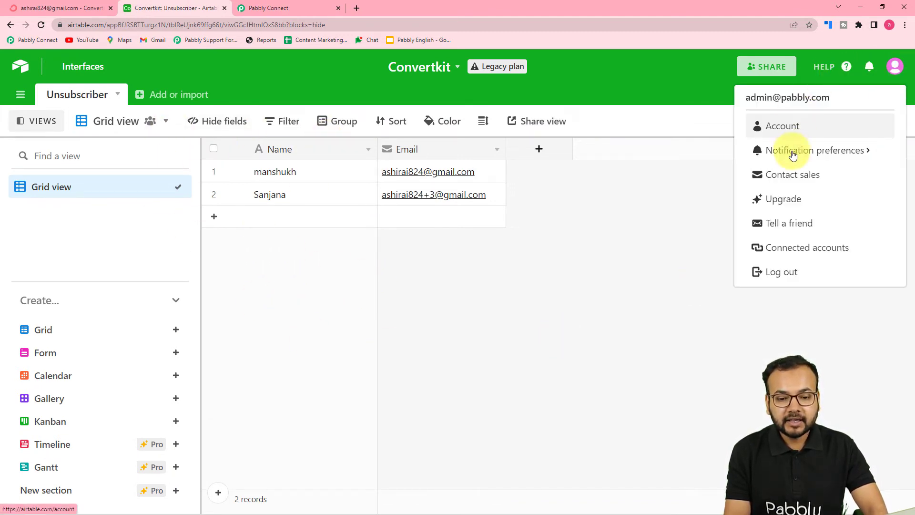
pyautogui.click(784, 126)
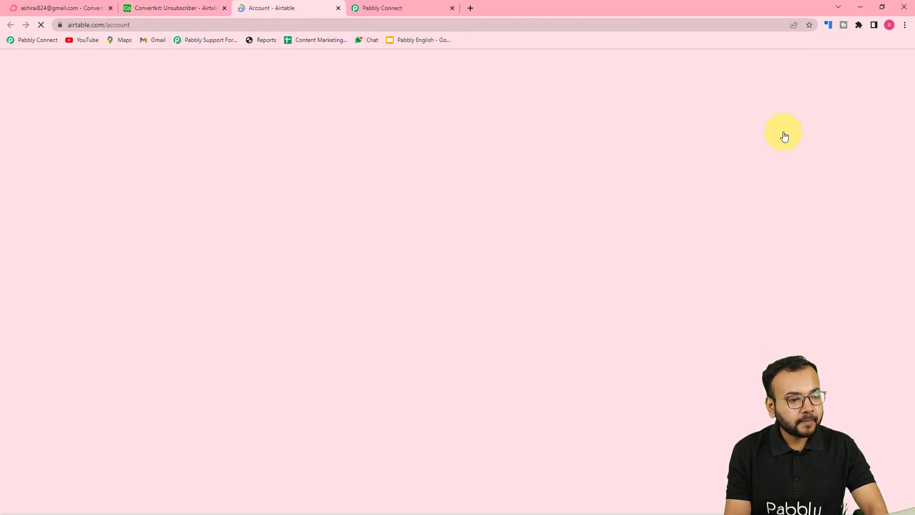
pyautogui.hotkey('ctrl', '+')
pyautogui.hotkey('ctrl', '+')
pyautogui.hotkey('ctrl', '+')
pyautogui.hotkey('ctrl', '+')
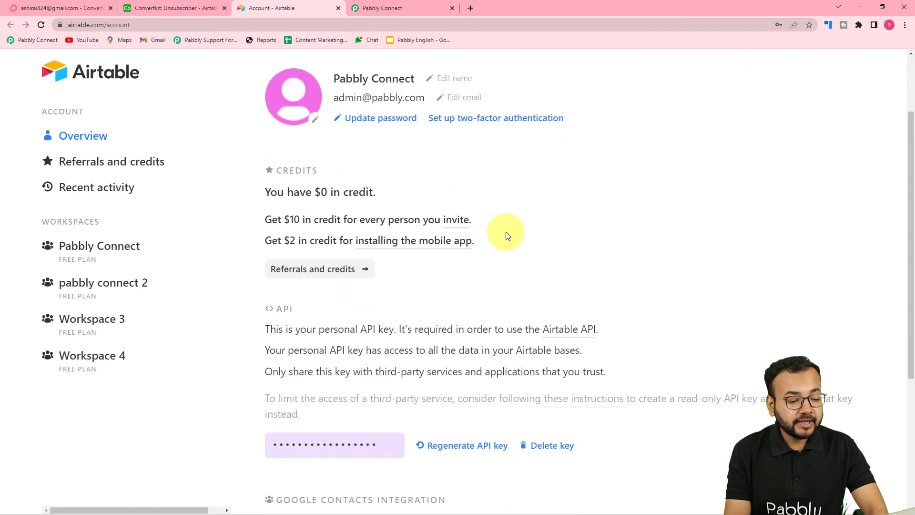
pyautogui.scroll(-5, 507, 235)
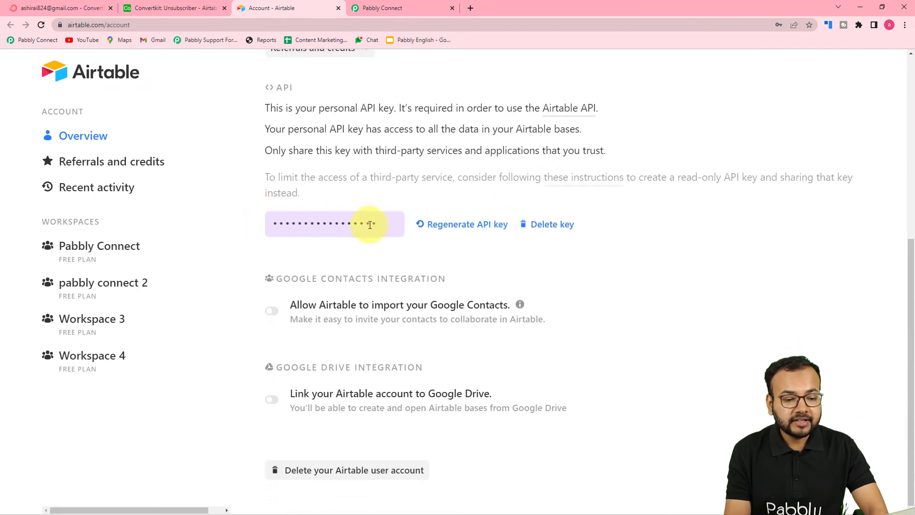
pyautogui.click(352, 223)
pyautogui.hotkey('ctrl', 'c')
pyautogui.rightClick(352, 223)
pyautogui.click(365, 239)
# Step: Bring up the paste menu on the Token field of Pabbly's Airtable #89 connection
pyautogui.click(390, 7)
pyautogui.click(490, 351)
pyautogui.rightClick(494, 351)
# Step: Paste the API key, save the Airtable #89 connection, and check the Unsubscriber table
pyautogui.click(510, 276)
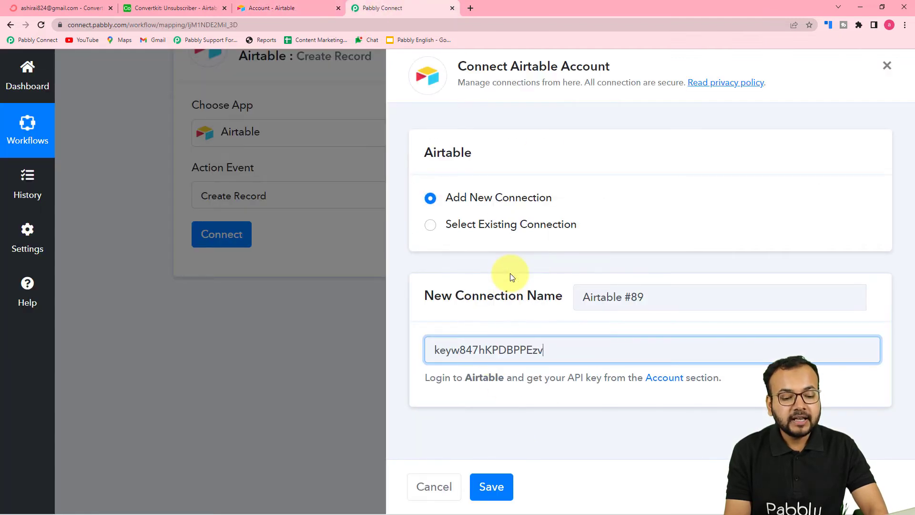
pyautogui.click(496, 484)
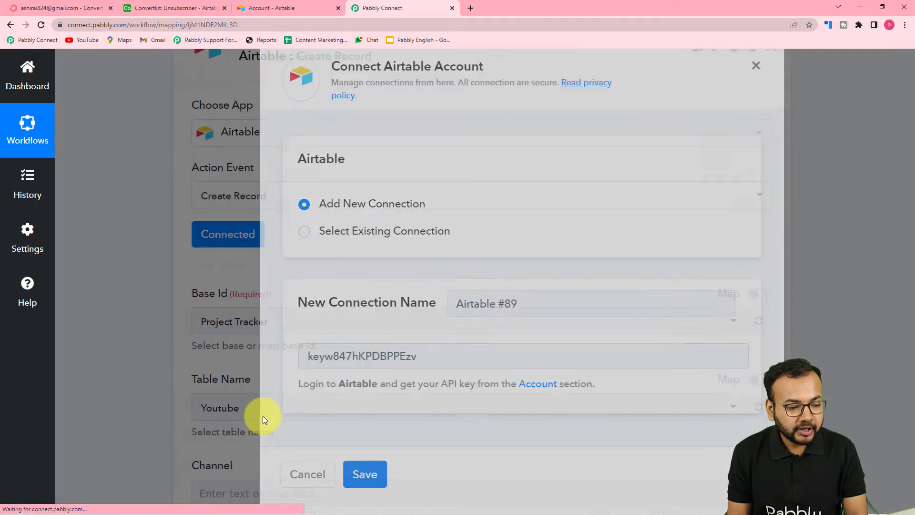
pyautogui.scroll(-4, 262, 416)
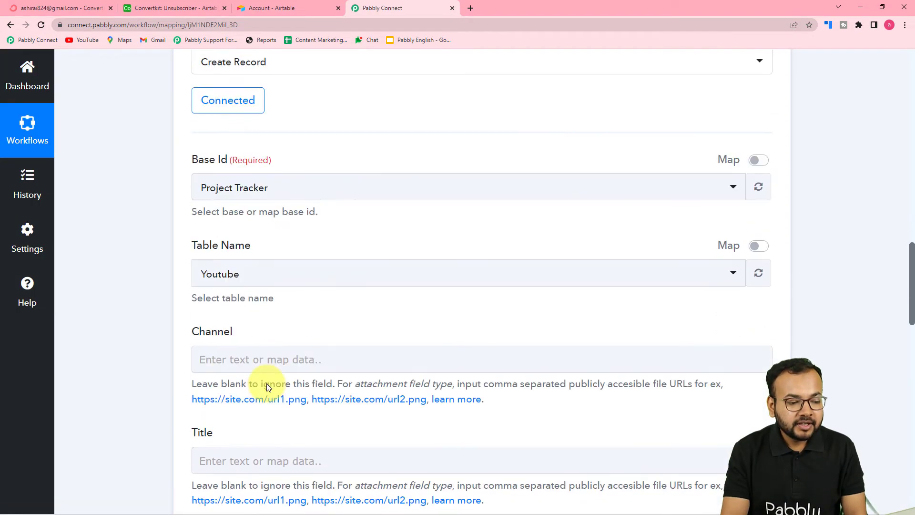
pyautogui.scroll(2, 151, 339)
pyautogui.scroll(1, 153, 338)
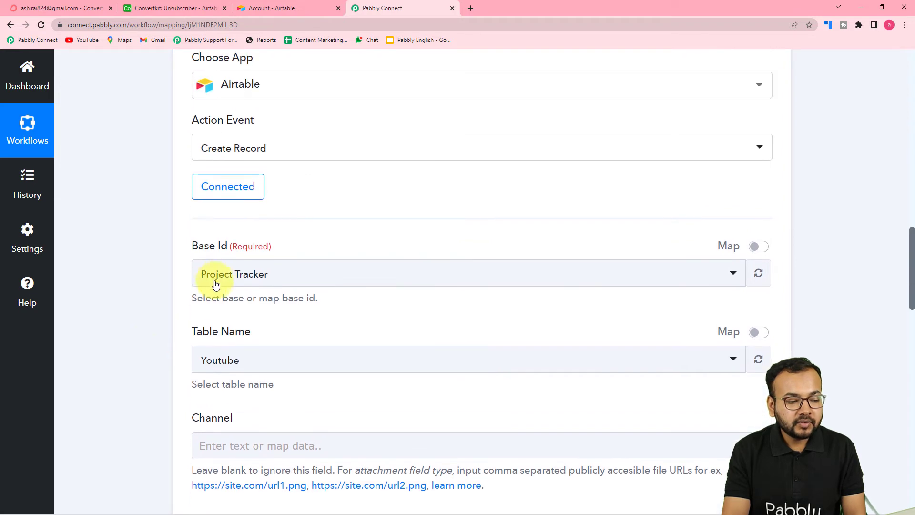
pyautogui.scroll(-2, 305, 291)
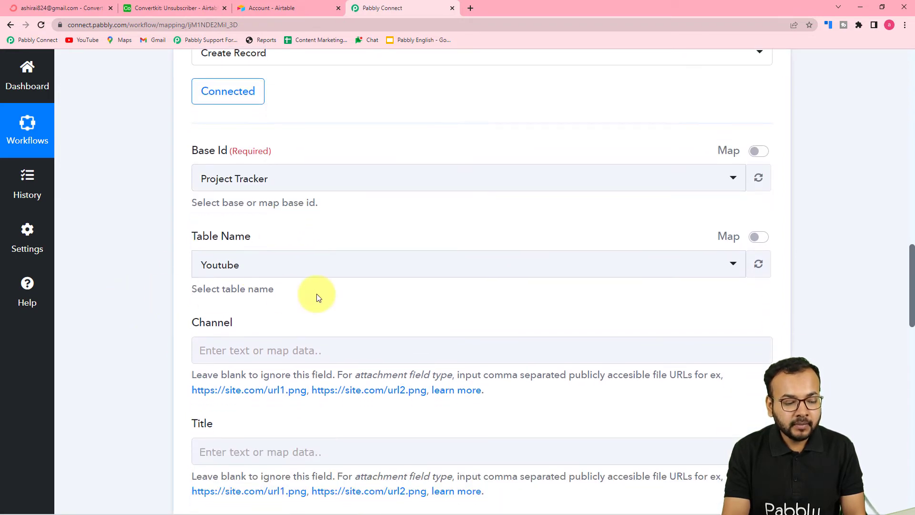
pyautogui.click(170, 10)
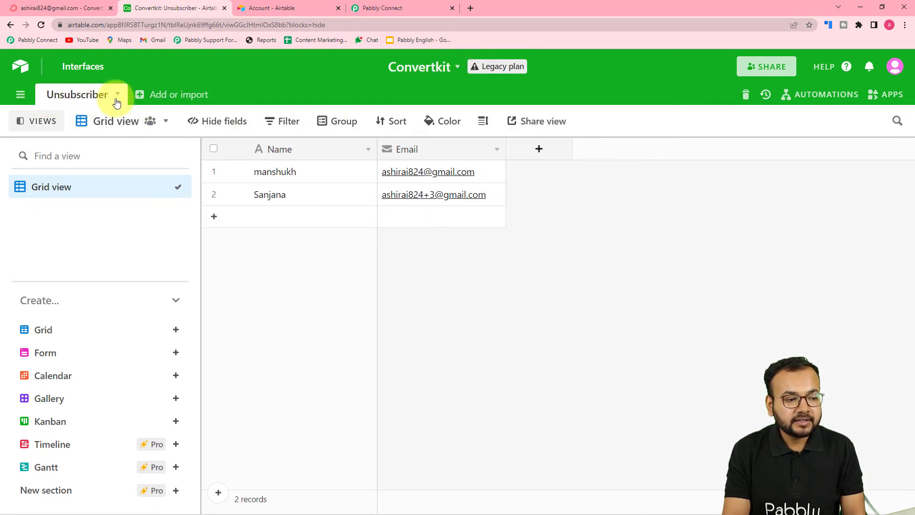
# Step: Search 'conv' and select the Convertkit base for the Airtable Create Record step
pyautogui.click(441, 9)
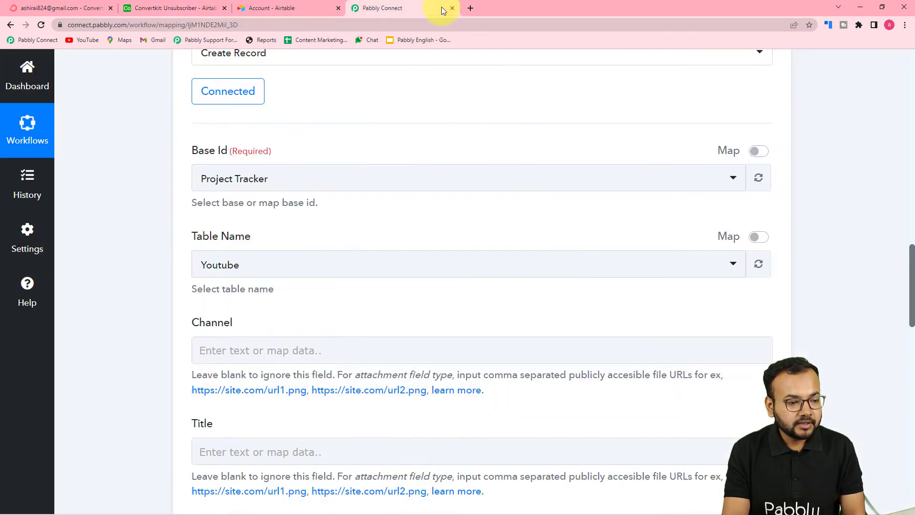
pyautogui.click(375, 183)
pyautogui.write('co')
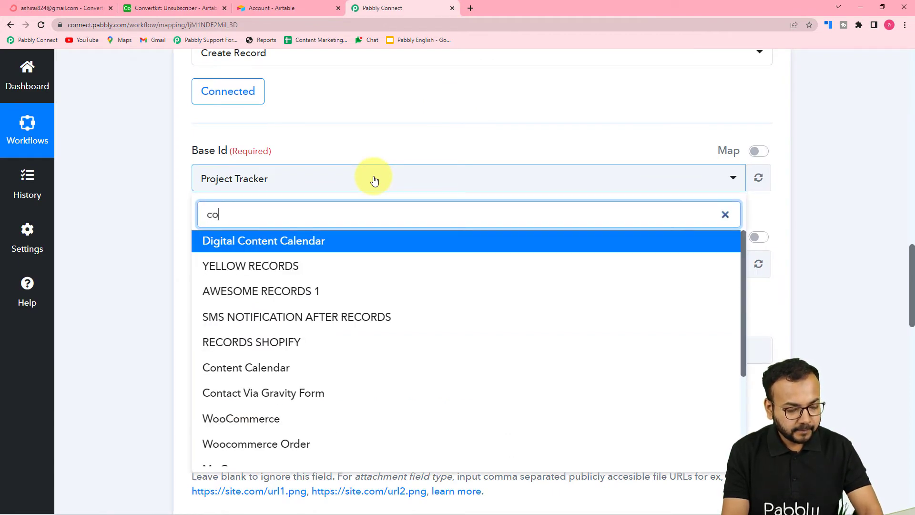
pyautogui.write('nv')
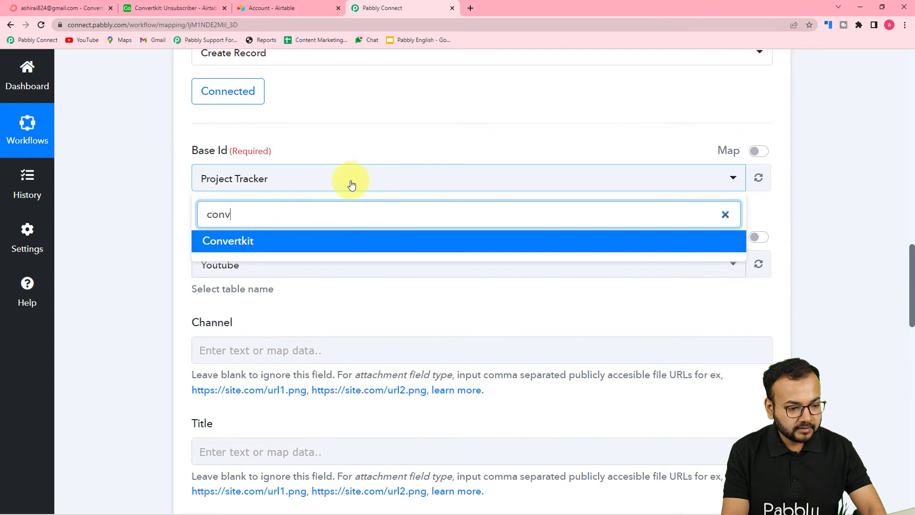
pyautogui.click(227, 241)
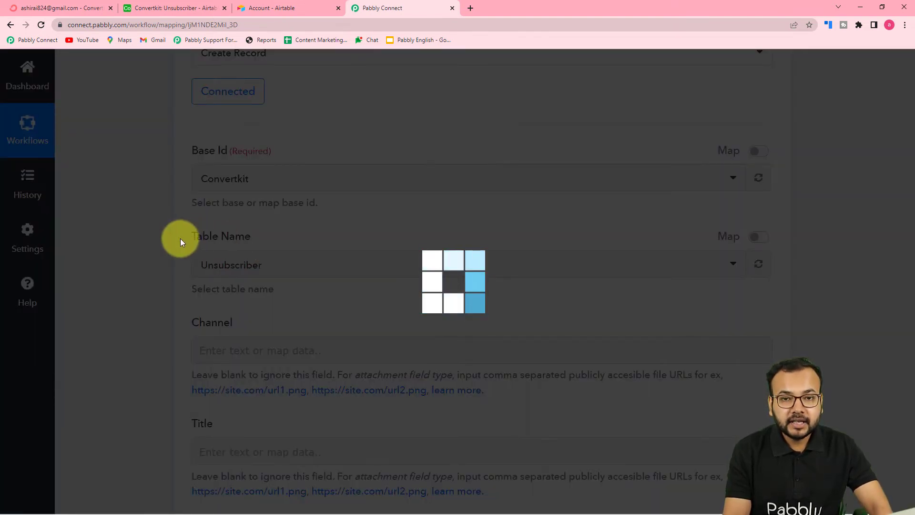
pyautogui.scroll(-2, 180, 238)
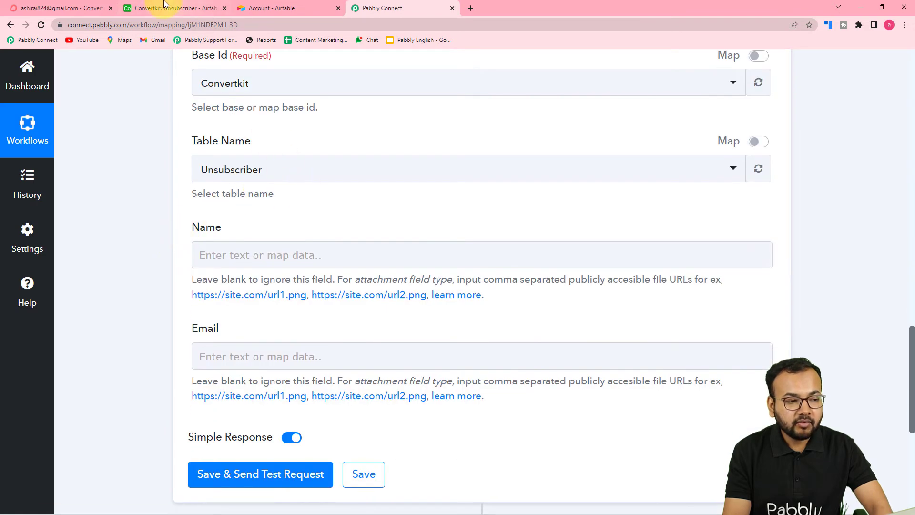
# Step: Compare the Unsubscriber table's columns with the Name and Email fields and review the trigger's response
pyautogui.click(177, 8)
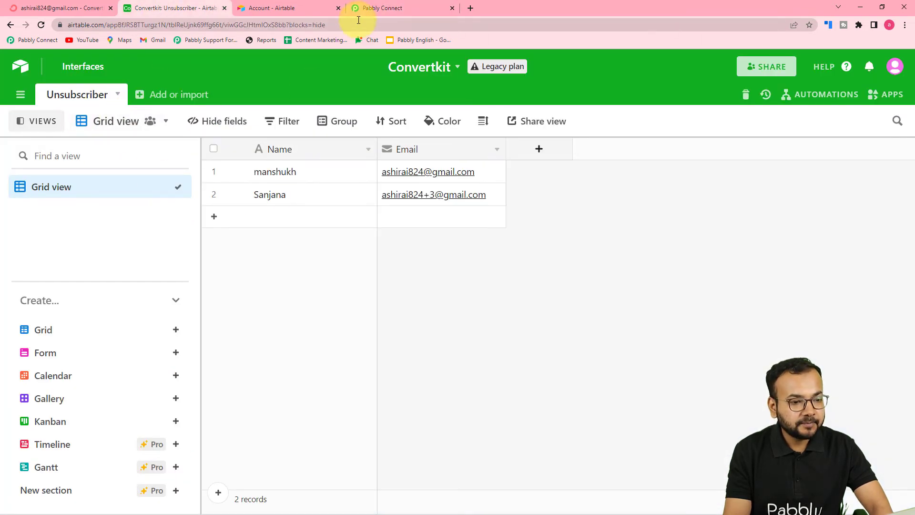
pyautogui.click(381, 8)
pyautogui.click(259, 363)
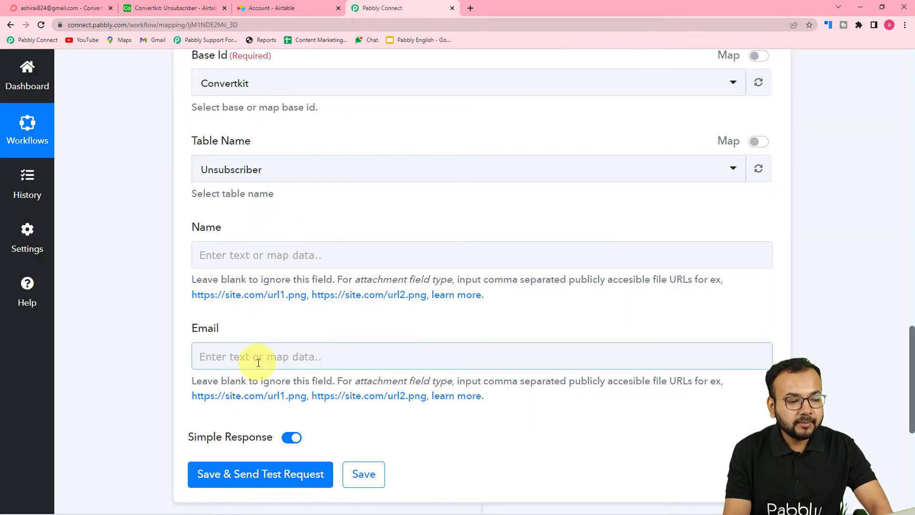
pyautogui.click(181, 8)
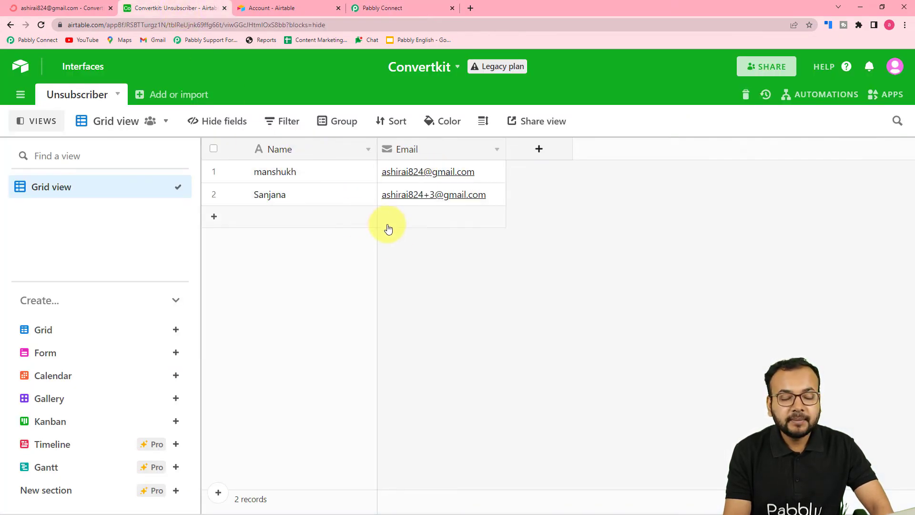
pyautogui.click(385, 10)
pyautogui.scroll(3, 392, 285)
pyautogui.scroll(10, 392, 285)
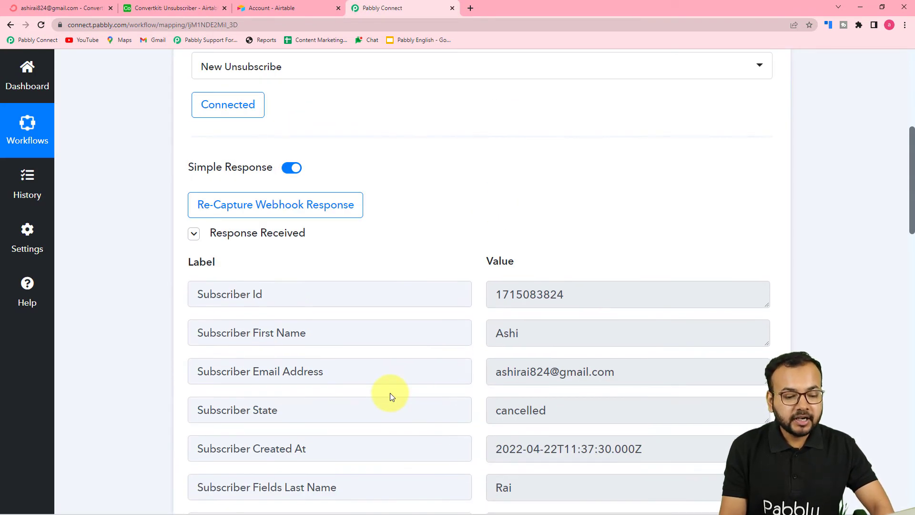
pyautogui.scroll(-2, 390, 393)
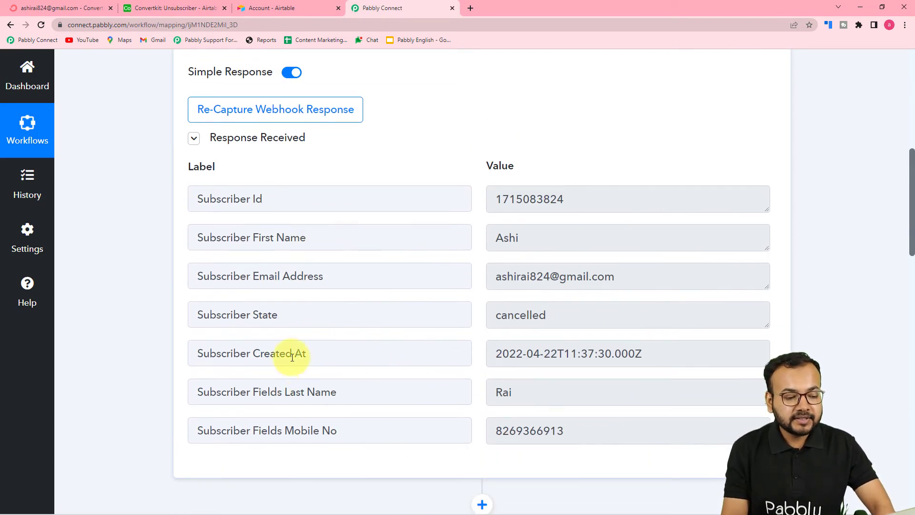
pyautogui.scroll(-15, 117, 349)
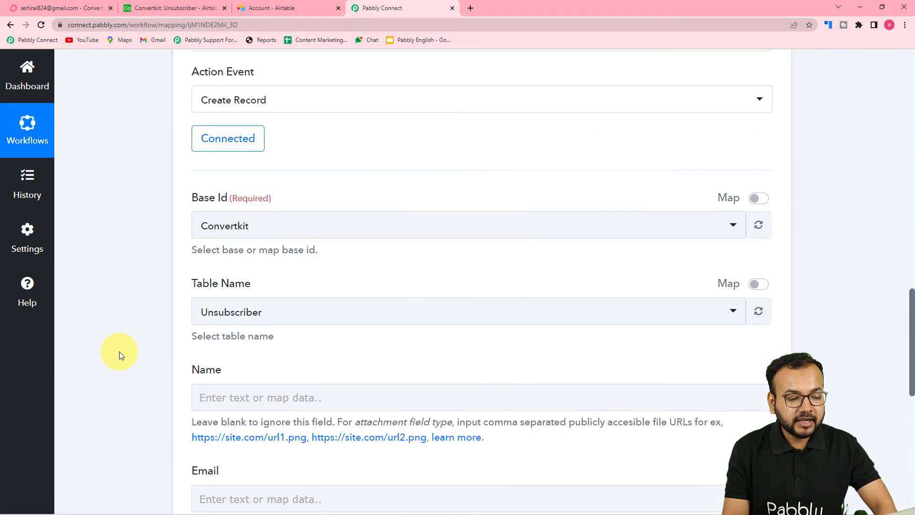
pyautogui.scroll(-3, 120, 351)
# Step: Map ConvertKit Subscriber First Name and Last Name into the Name field
pyautogui.click(321, 165)
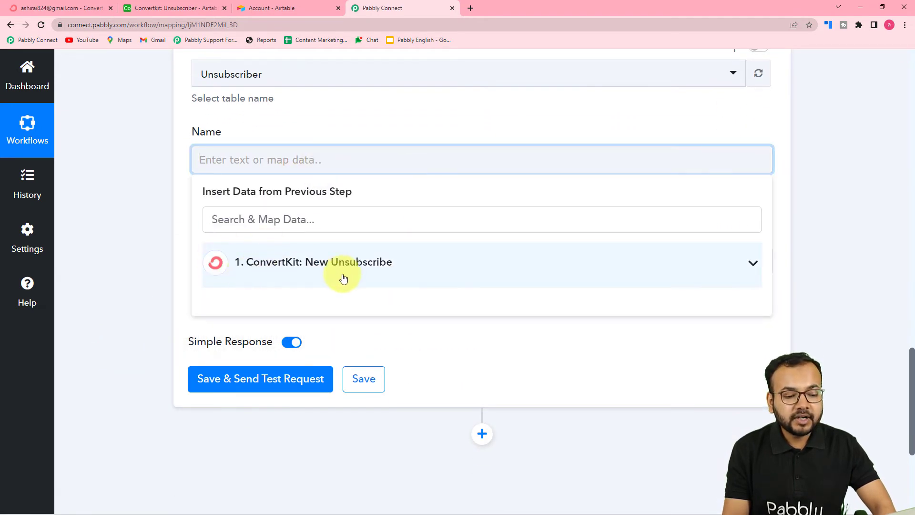
pyautogui.click(374, 274)
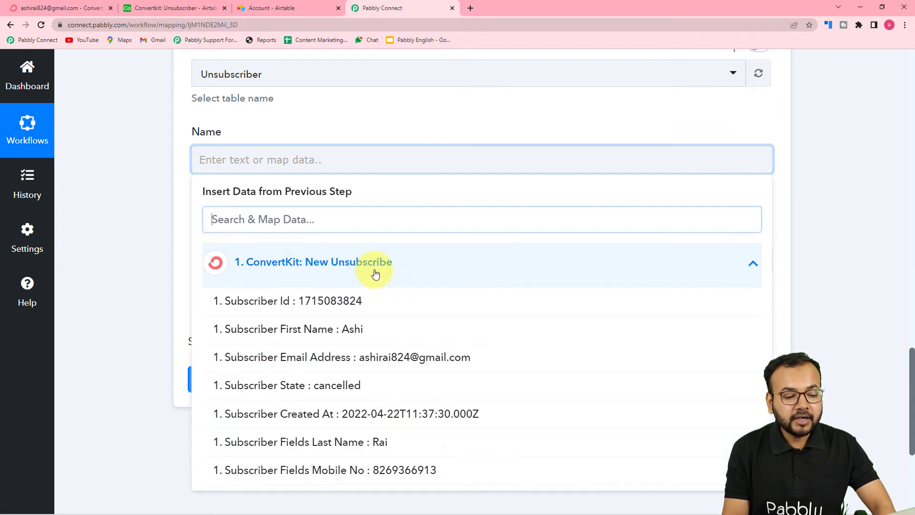
pyautogui.click(323, 341)
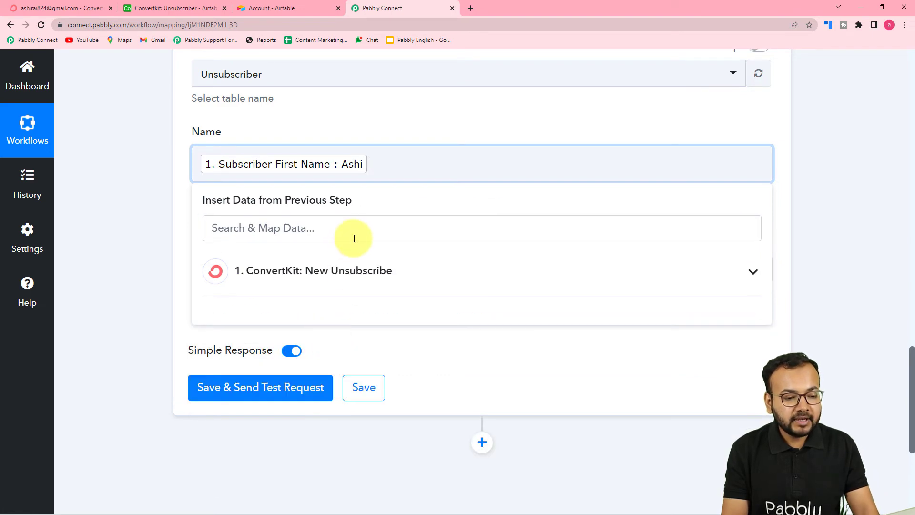
pyautogui.click(348, 284)
pyautogui.click(339, 453)
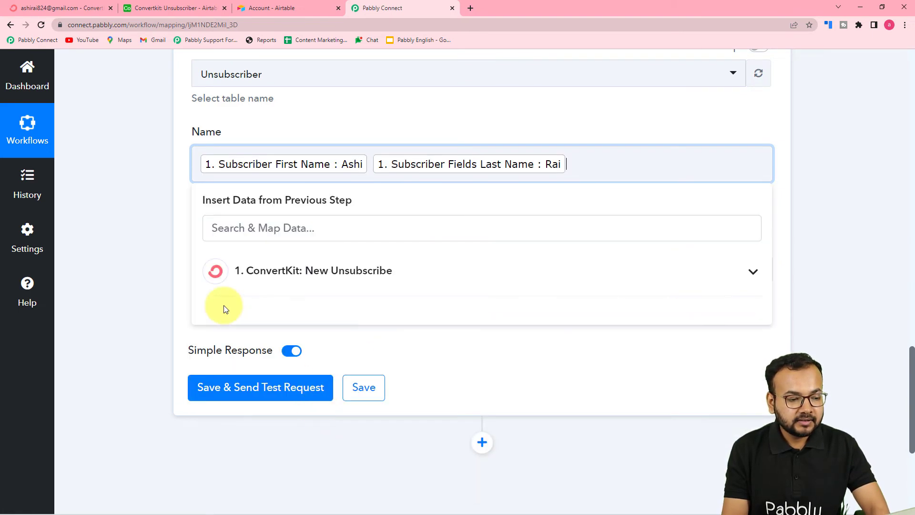
# Step: Map the Subscriber Email Address into the Email field and view the Airtable table
pyautogui.click(321, 270)
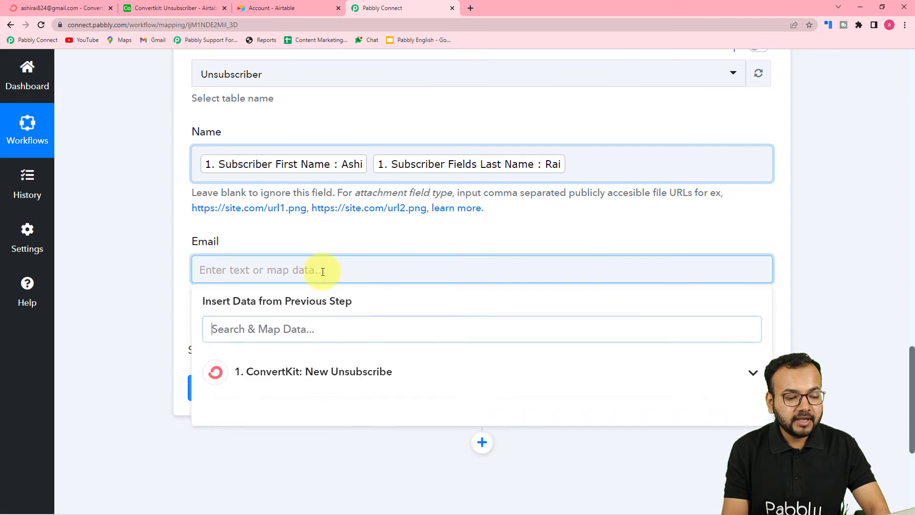
pyautogui.click(318, 372)
pyautogui.click(348, 467)
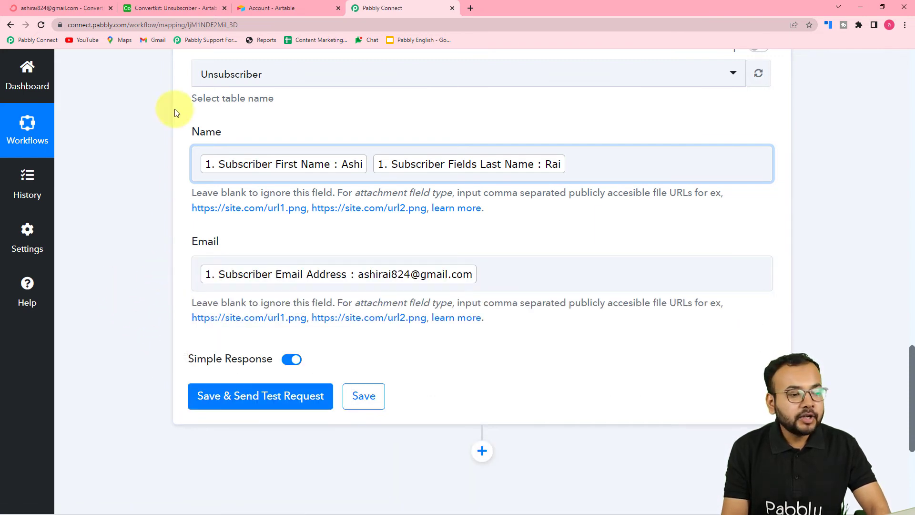
pyautogui.click(166, 13)
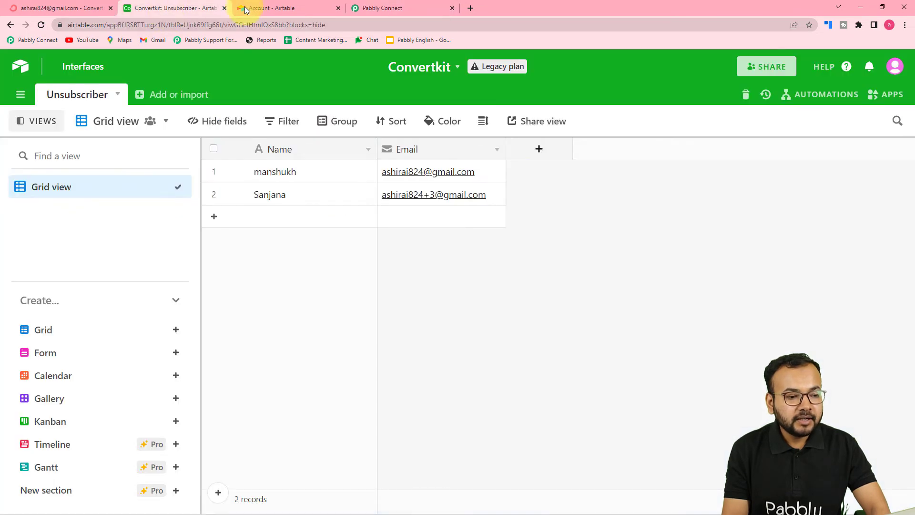
# Step: Save and send a test request, then confirm the third record appeared in Airtable
pyautogui.click(391, 10)
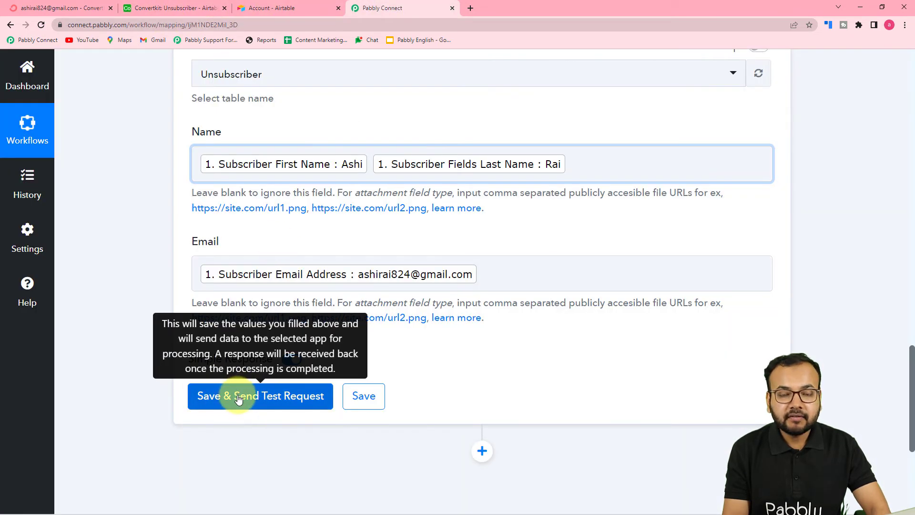
pyautogui.click(156, 10)
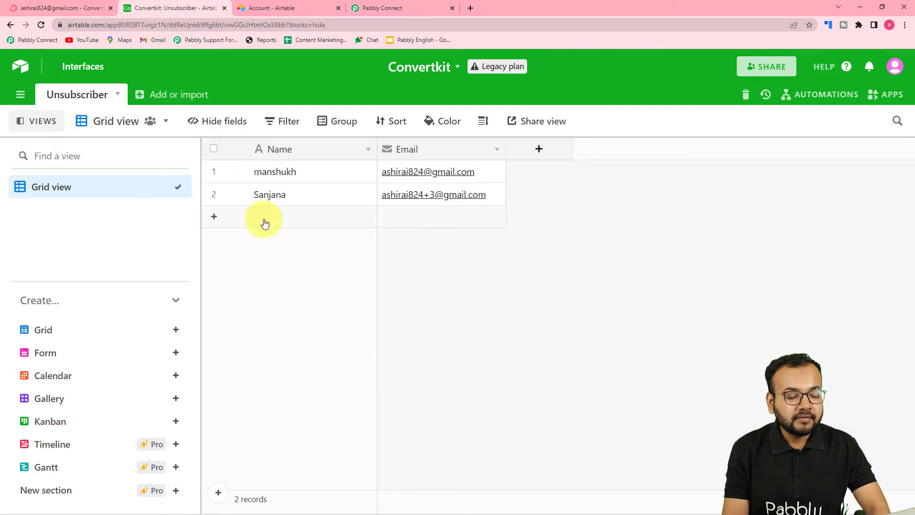
pyautogui.click(378, 10)
pyautogui.click(252, 404)
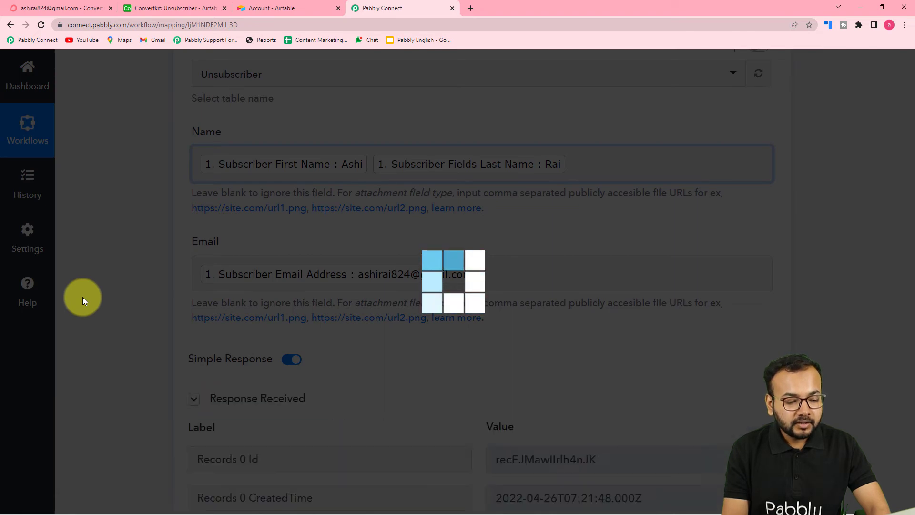
pyautogui.scroll(-5, 82, 296)
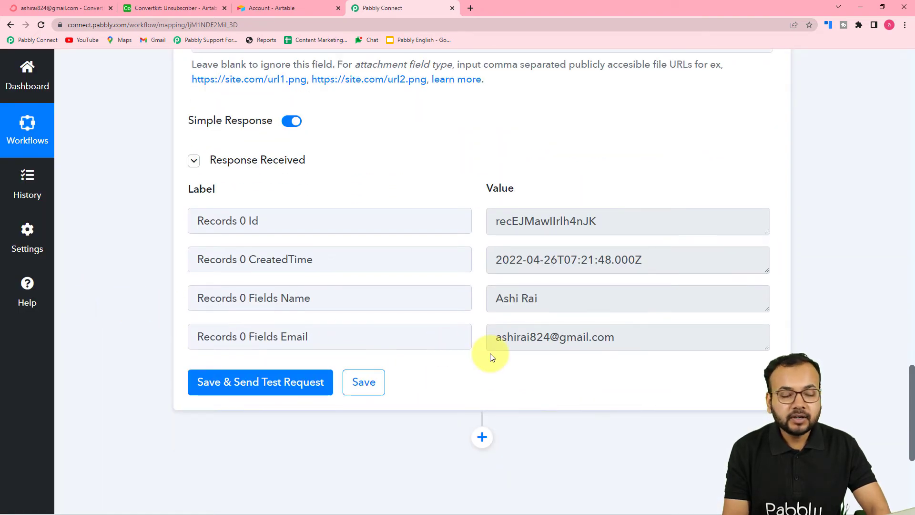
pyautogui.click(164, 9)
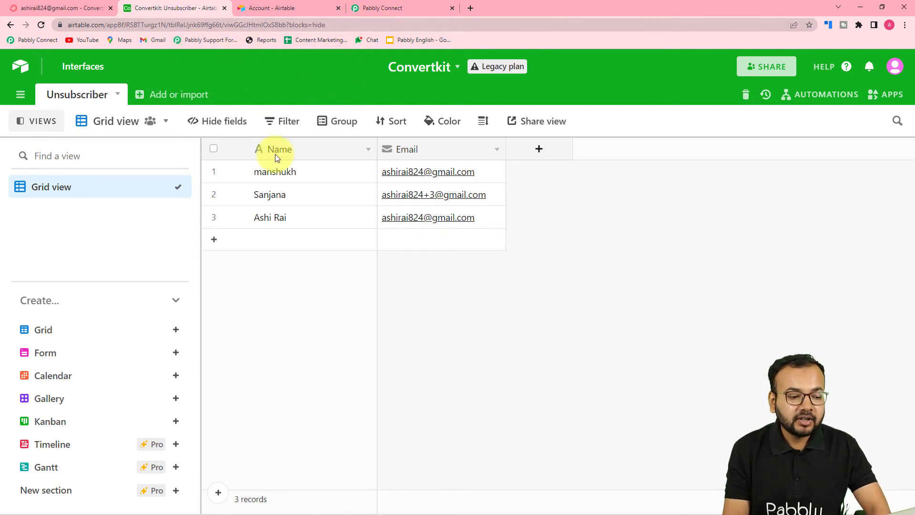
# Step: Scroll through the test response showing the record's ID, creation time, name and email, then return to ConvertKit
pyautogui.click(408, 3)
pyautogui.scroll(10, 571, 338)
pyautogui.scroll(20, 571, 337)
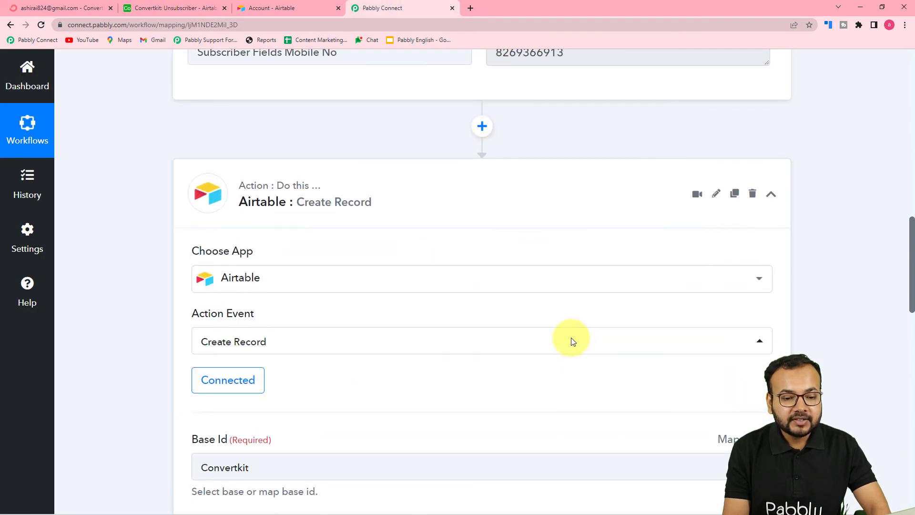
pyautogui.scroll(-6, 571, 338)
pyautogui.scroll(-5, 571, 338)
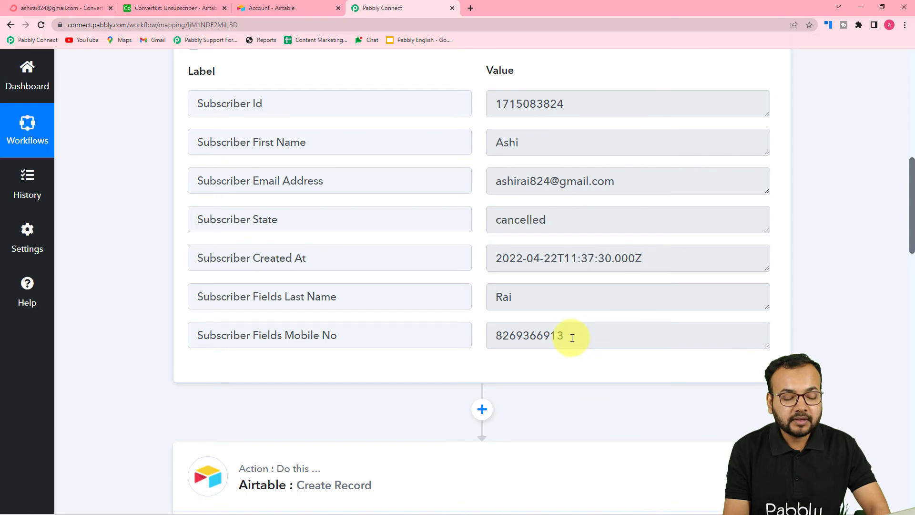
pyautogui.scroll(-5, 572, 338)
pyautogui.scroll(-2, 572, 338)
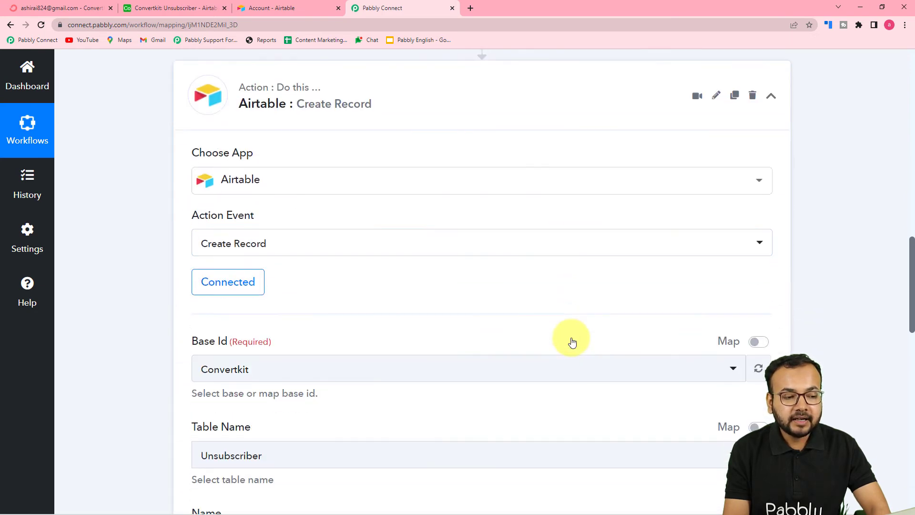
pyautogui.scroll(-7, 572, 343)
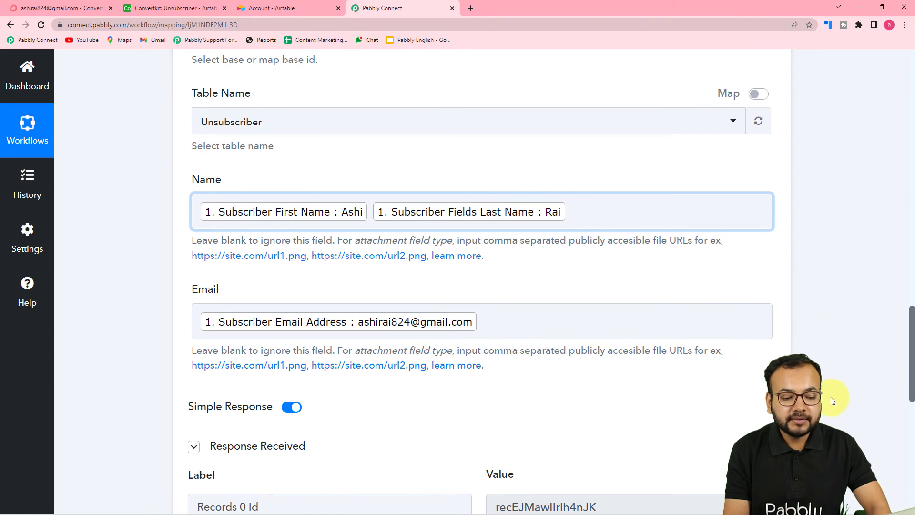
pyautogui.scroll(-2, 831, 400)
pyautogui.scroll(-3, 833, 402)
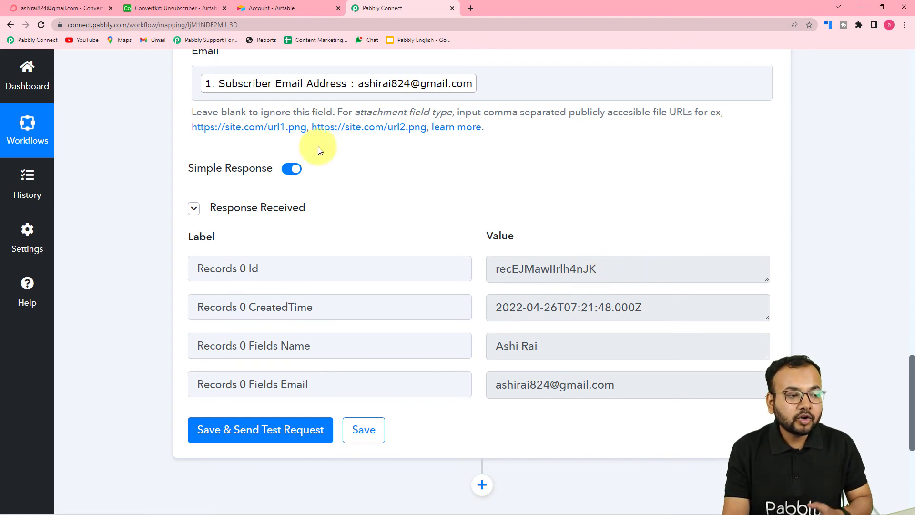
pyautogui.click(59, 8)
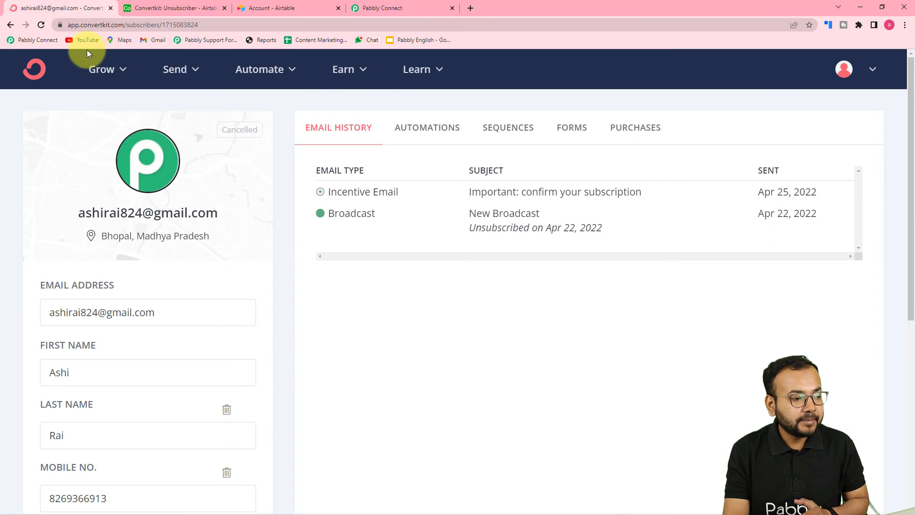
# Step: Unsubscribe another recent subscriber from their ConvertKit profile and confirm with OK
pyautogui.click(32, 66)
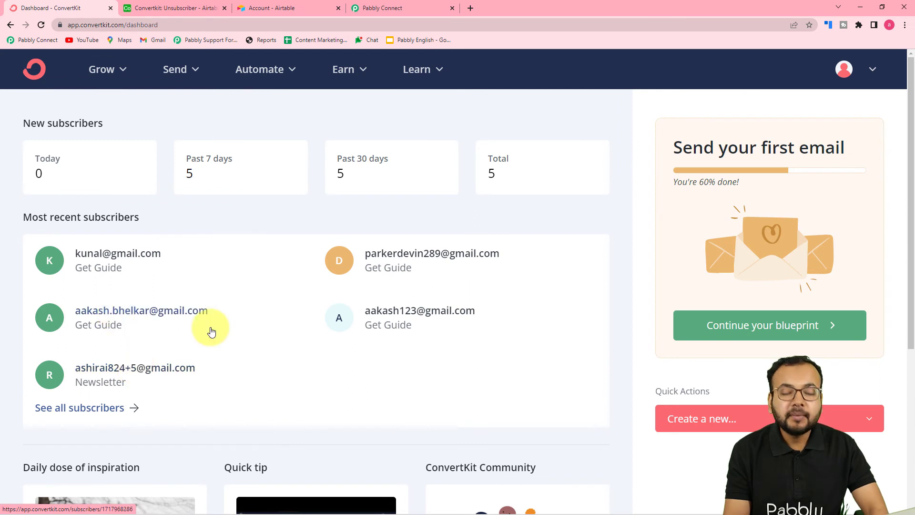
pyautogui.click(398, 257)
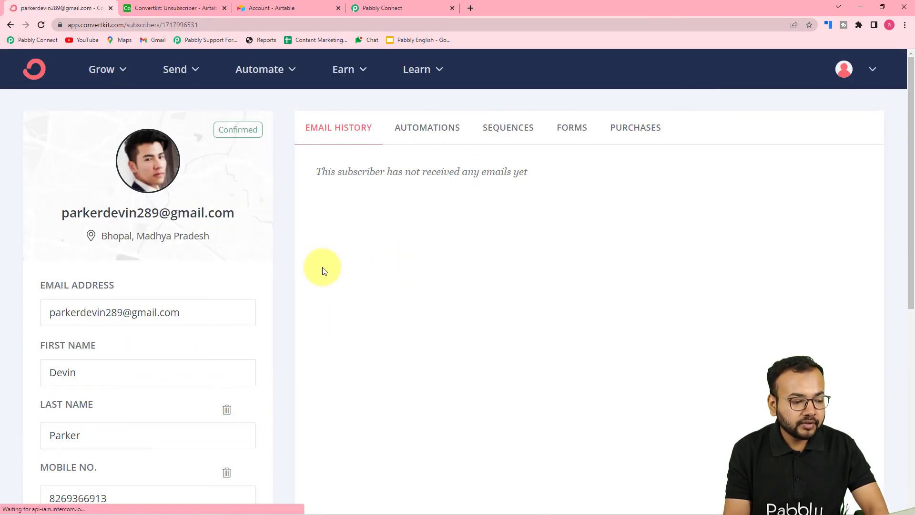
pyautogui.scroll(-3, 322, 269)
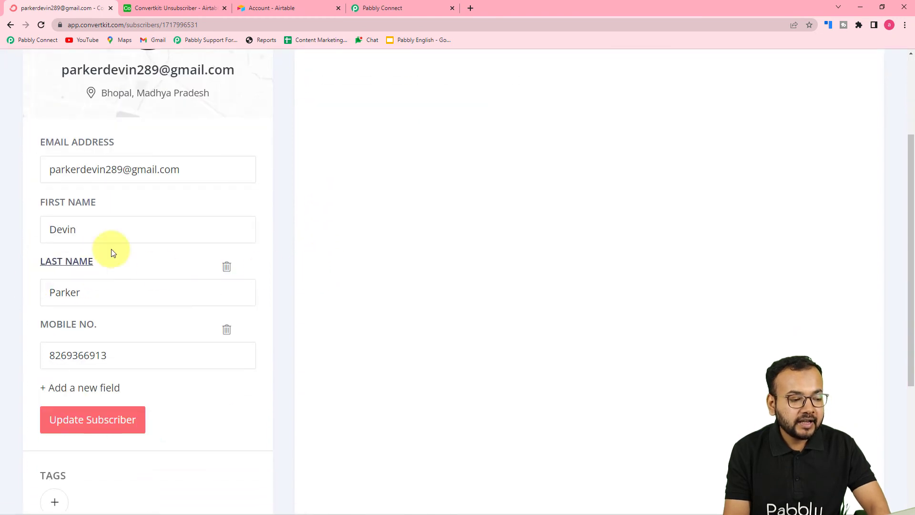
pyautogui.scroll(-5, 339, 298)
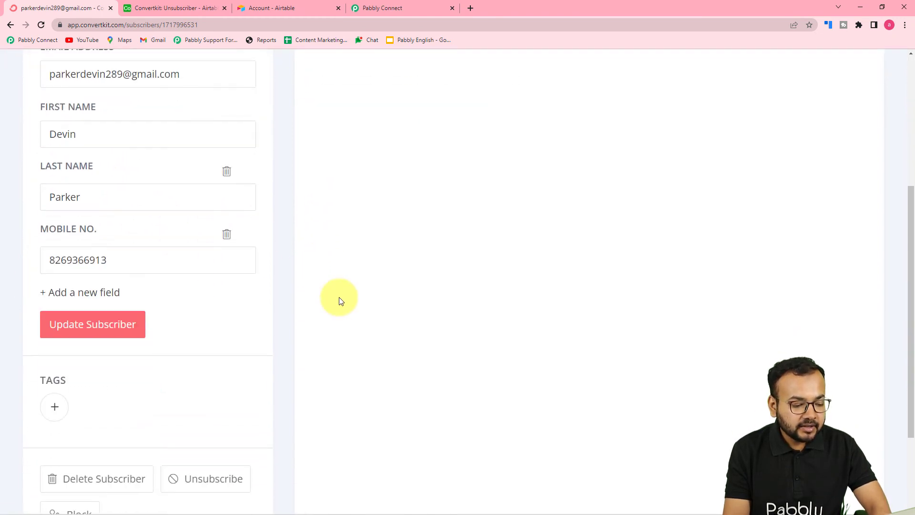
pyautogui.click(206, 362)
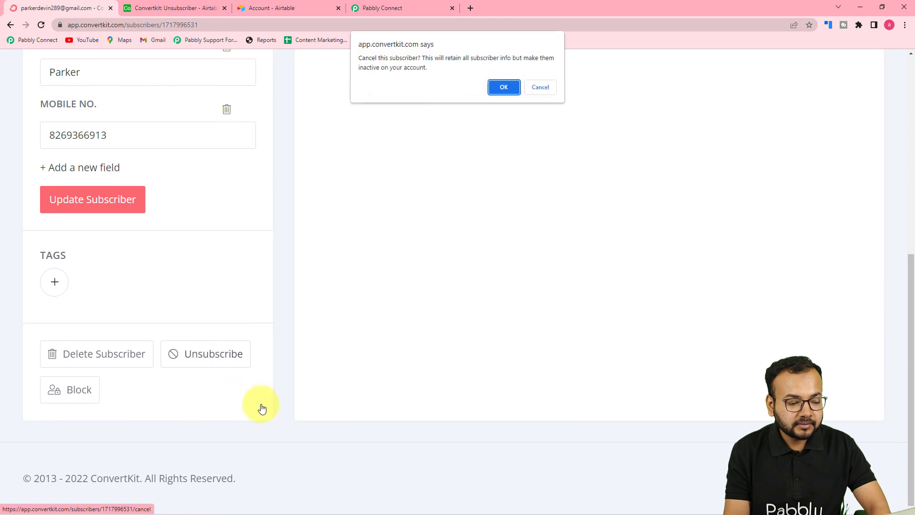
pyautogui.click(503, 89)
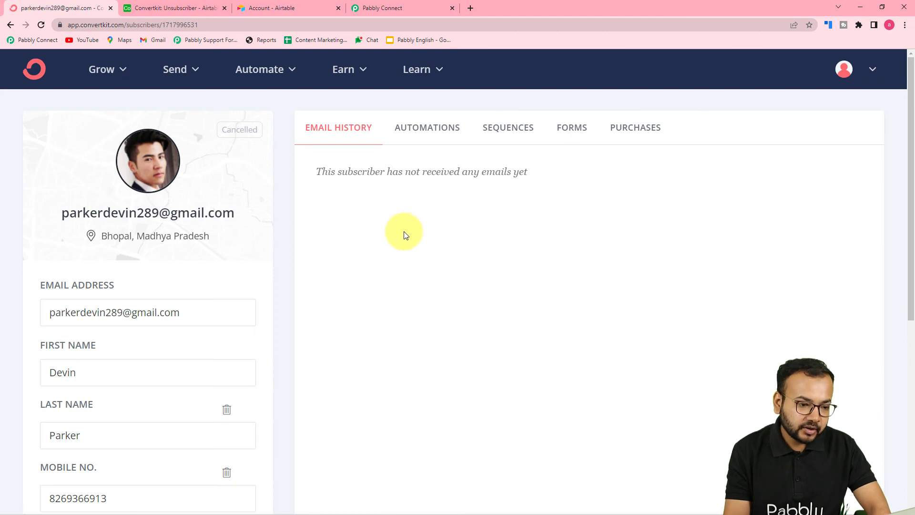
# Step: Check that a fourth record with the subscriber's name and email appears in Airtable
pyautogui.scroll(-1, 386, 236)
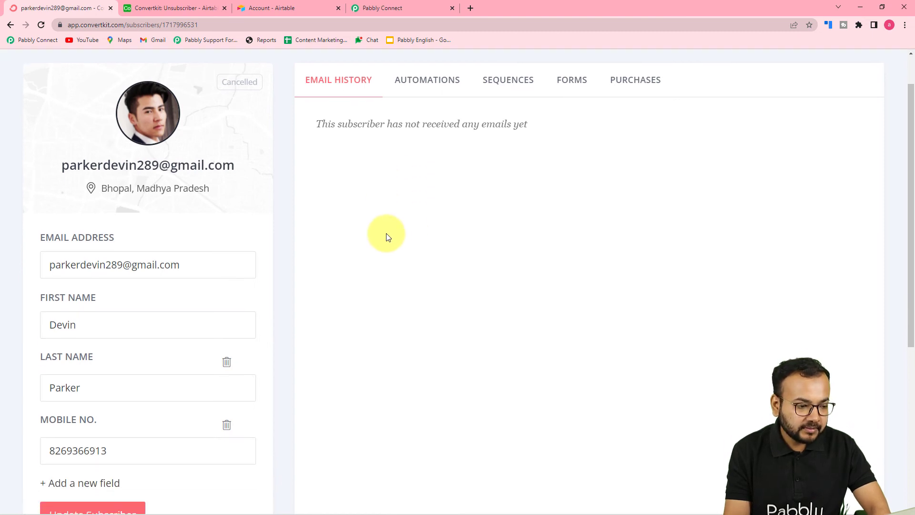
pyautogui.scroll(-5, 386, 236)
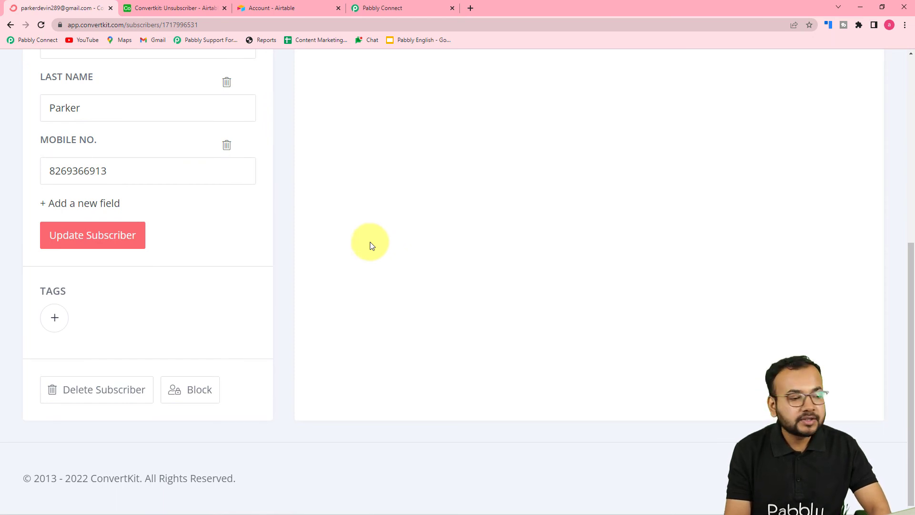
pyautogui.click(199, 8)
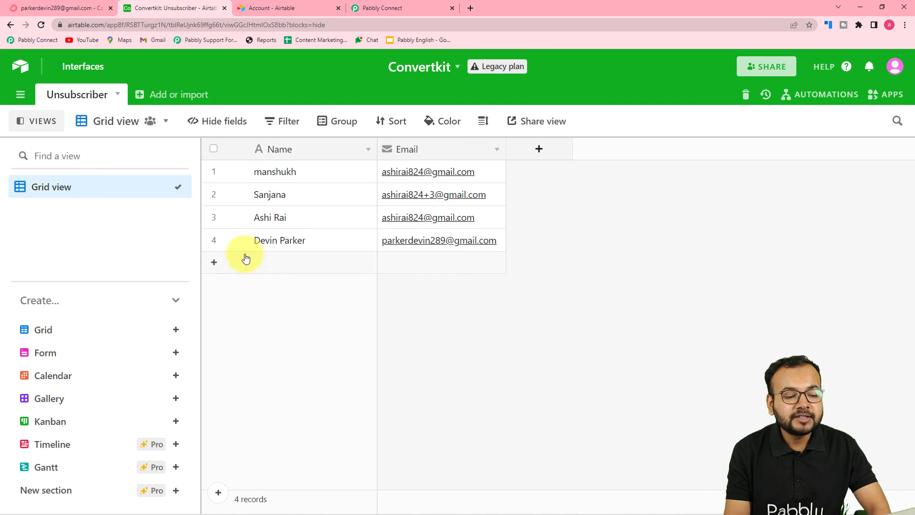